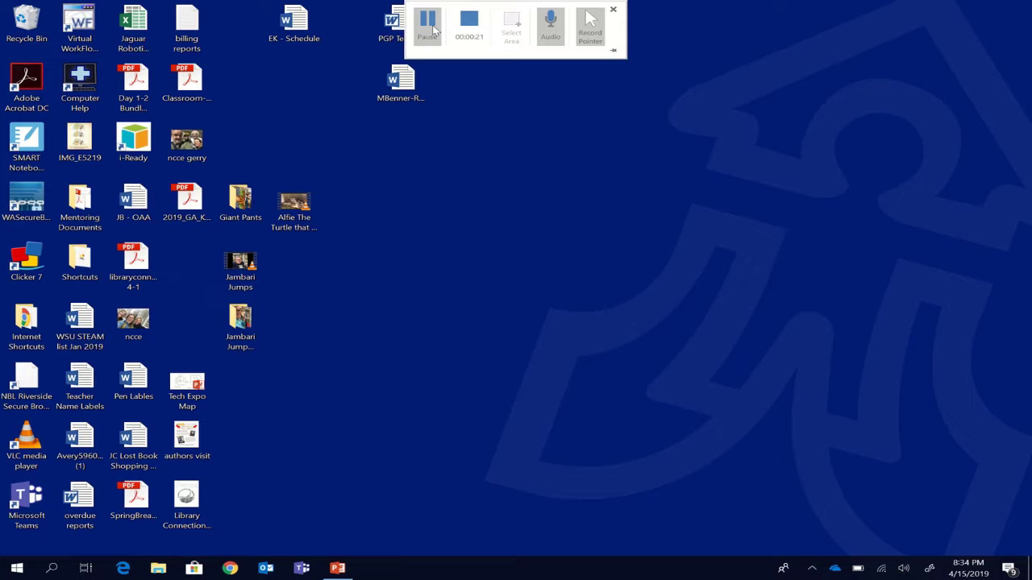
Open the Windows Start menu to show the app tiles.
left_click(429, 24)
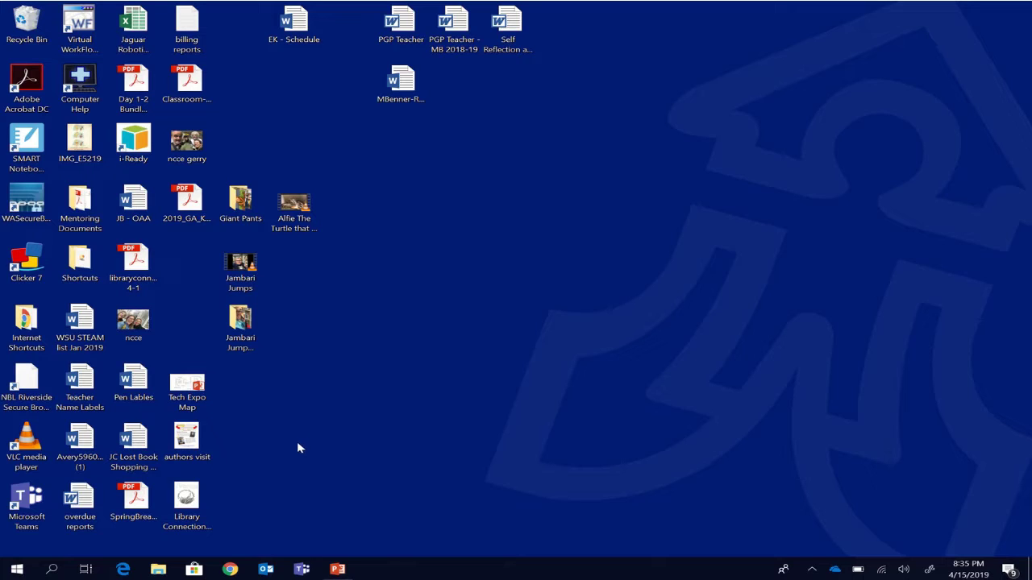
left_click(14, 569)
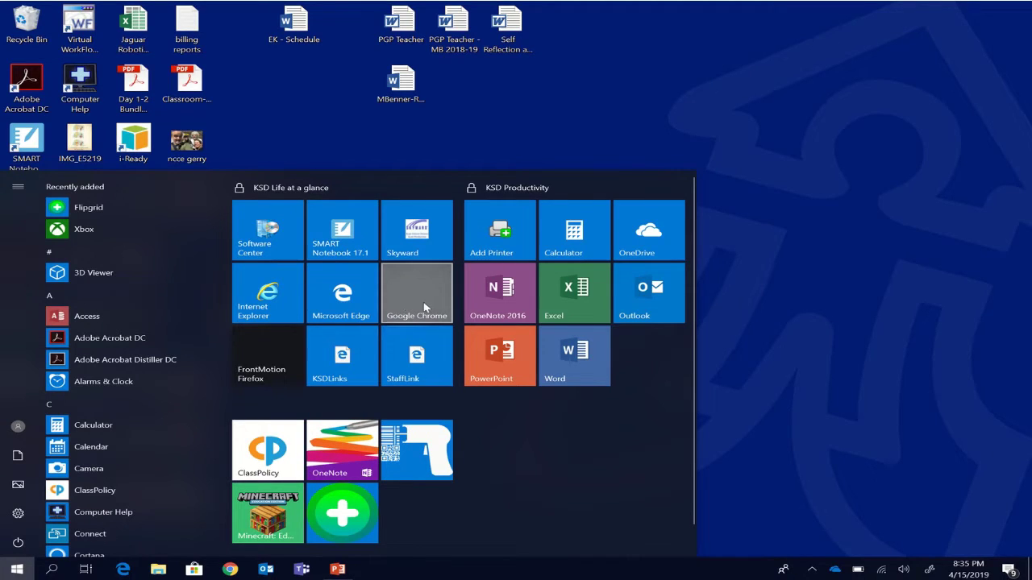
Launch Google Chrome from the Start menu and go to the Office 365 home page.
left_click(420, 291)
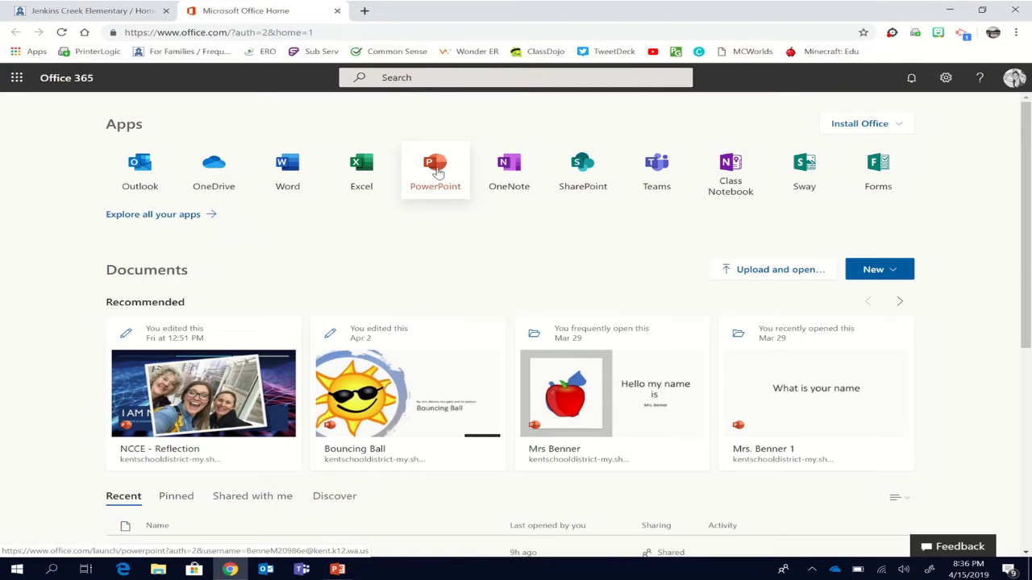
Open PowerPoint Online and create a new blank presentation, Presentation 1.
left_click(438, 173)
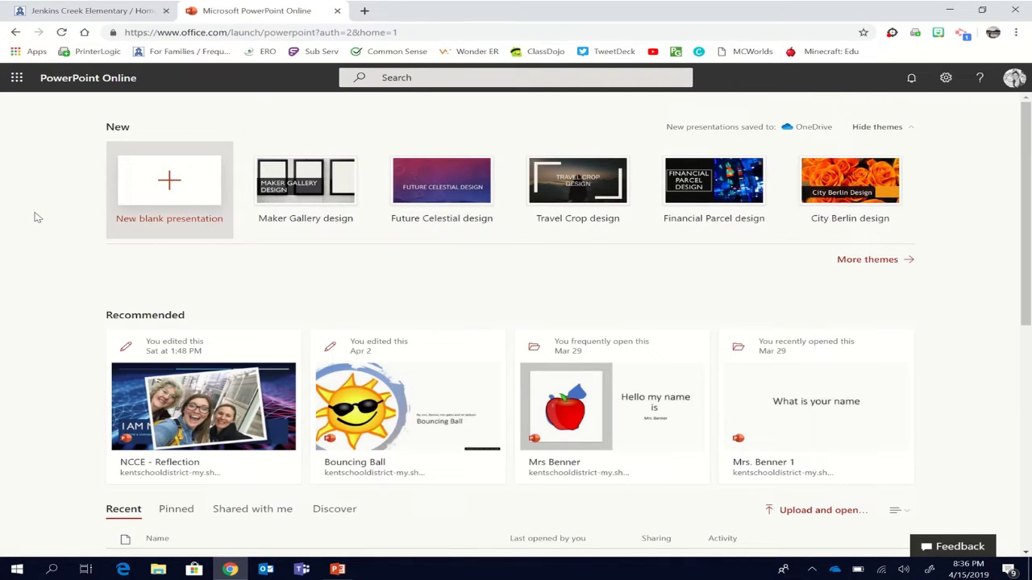
left_click(171, 181)
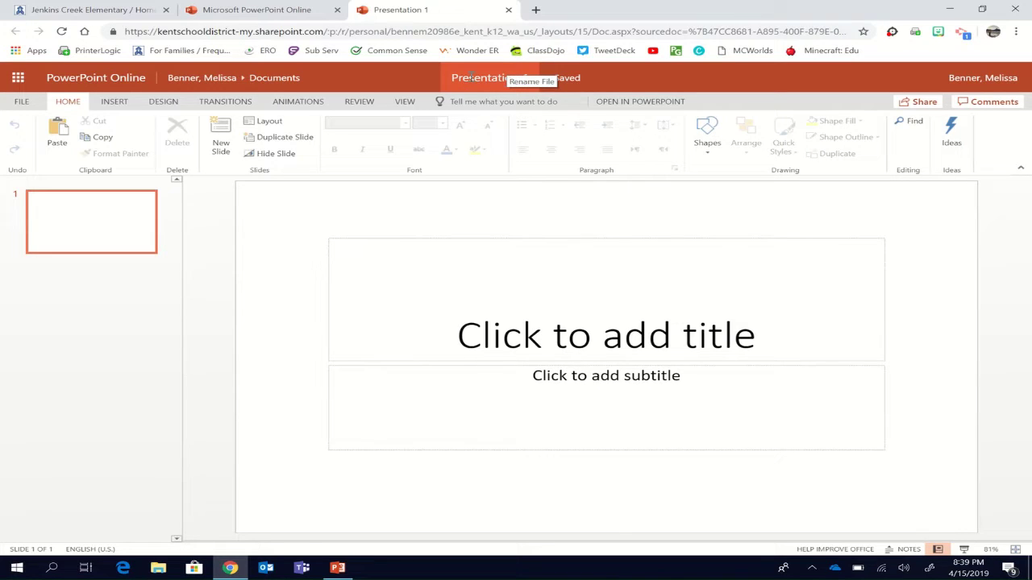
Rename Presentation 1 to the teacher's name, a hyphen, then the student's name.
left_click(471, 77)
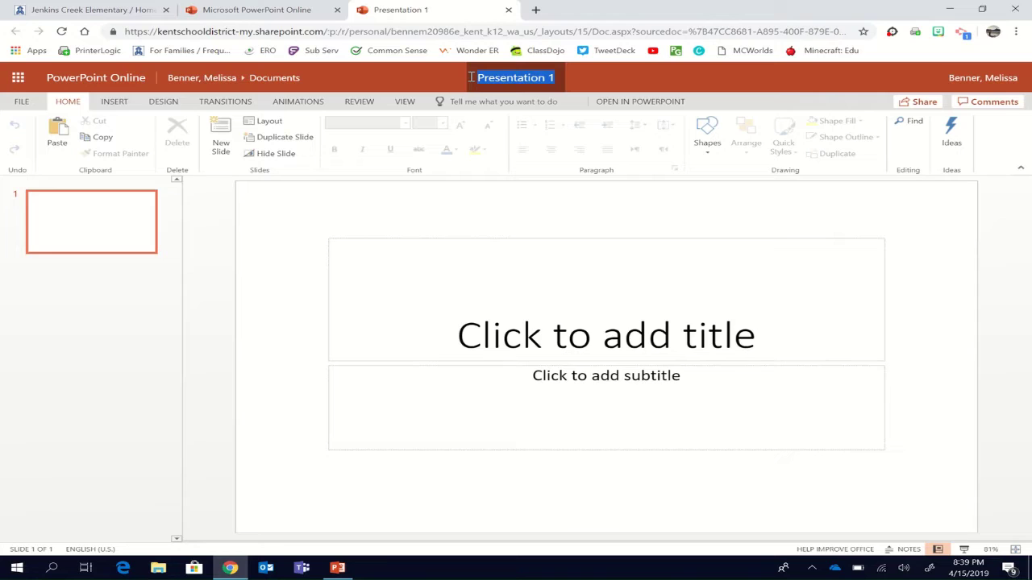
key("BackSpace")
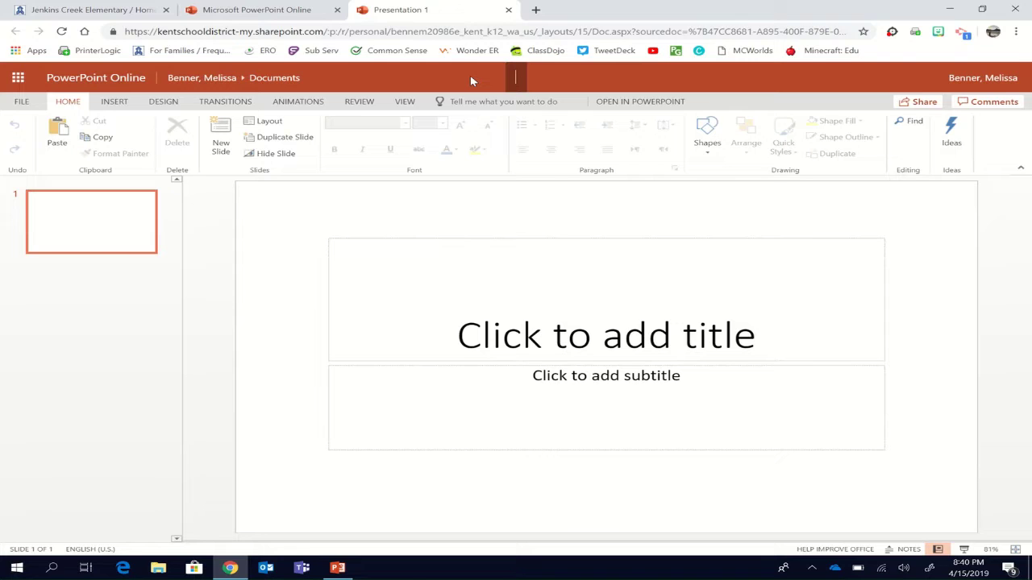
type("teacher -")
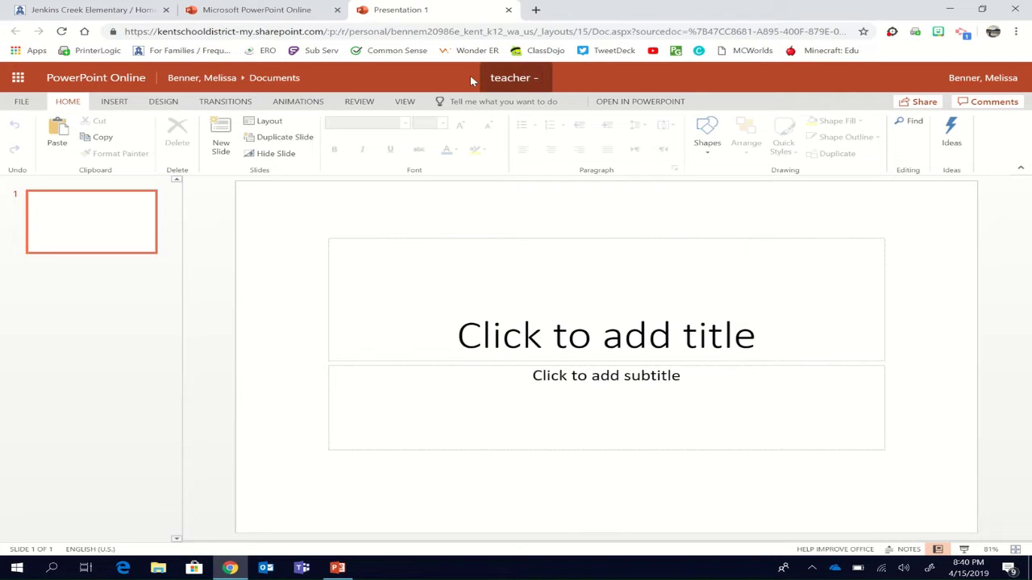
type(" name")
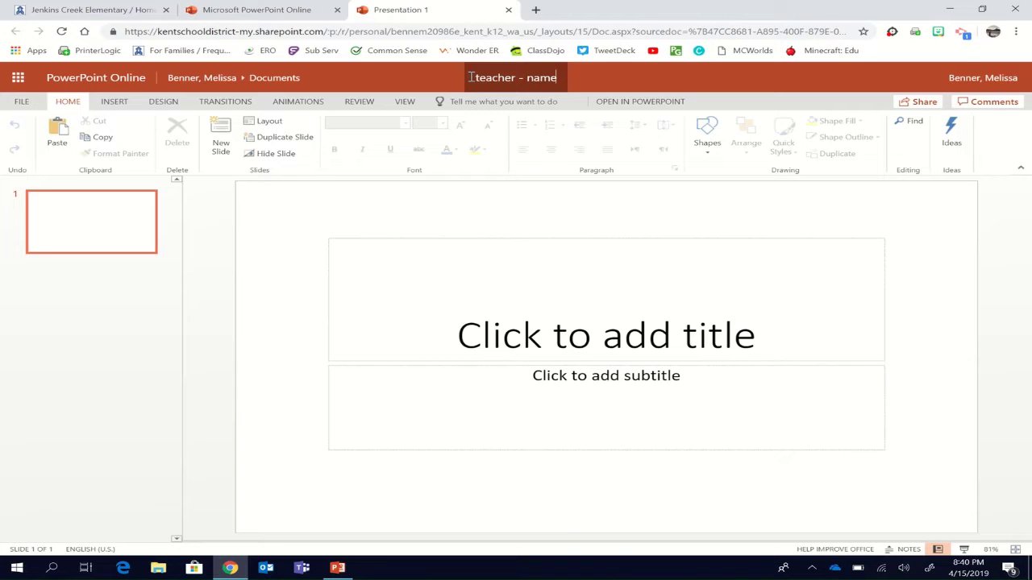
key("BackSpace")
key("BackSpace")
key("BackSpace")
key("BackSpace")
key("BackSpace")
key("BackSpace")
key("BackSpace")
key("BackSpace")
key("BackSpace")
key("BackSpace")
key("BackSpace")
key("BackSpace")
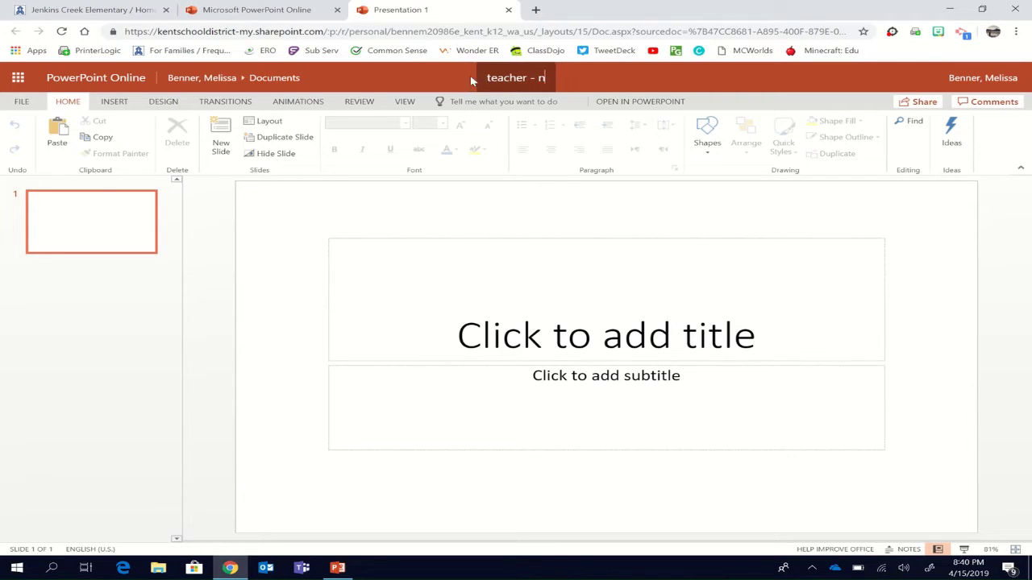
key("BackSpace")
key("BackSpace")
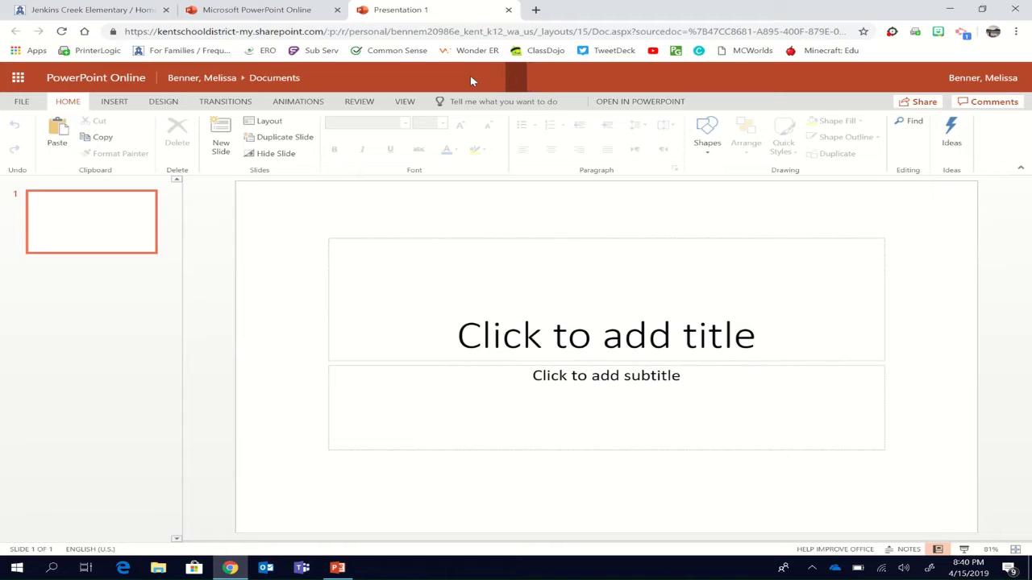
type("boxly -")
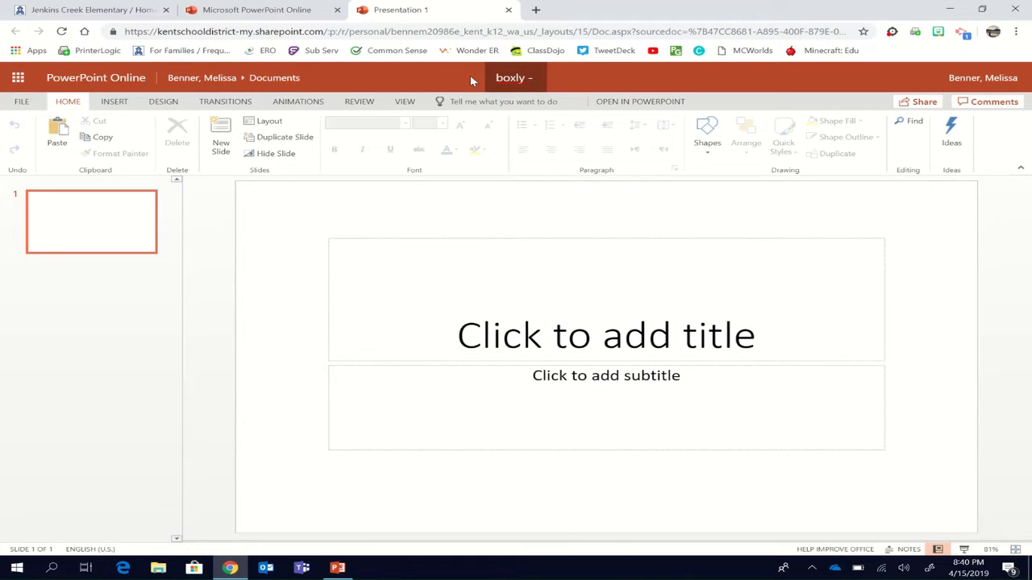
type(" jane")
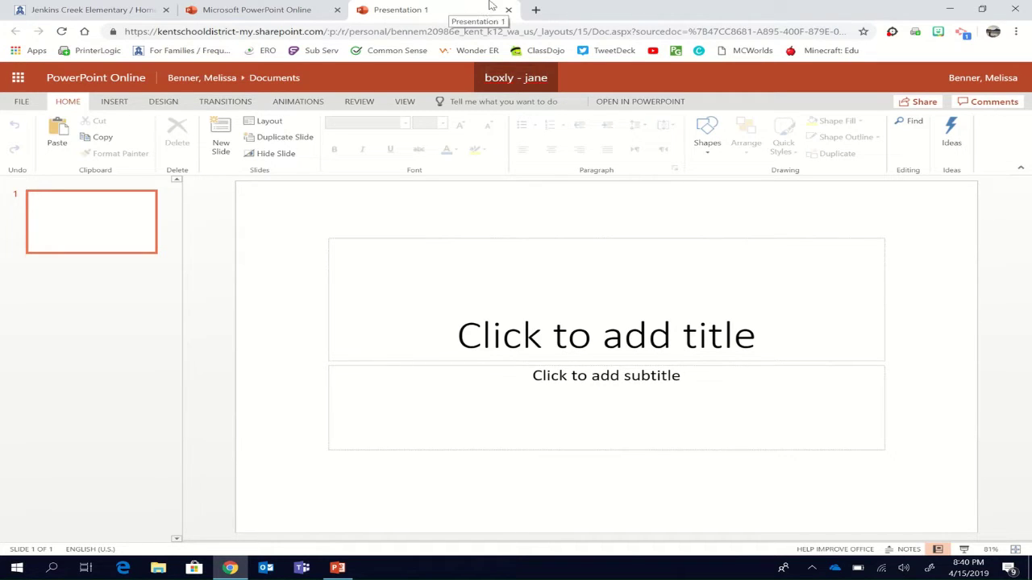
mouse_move(472, 8)
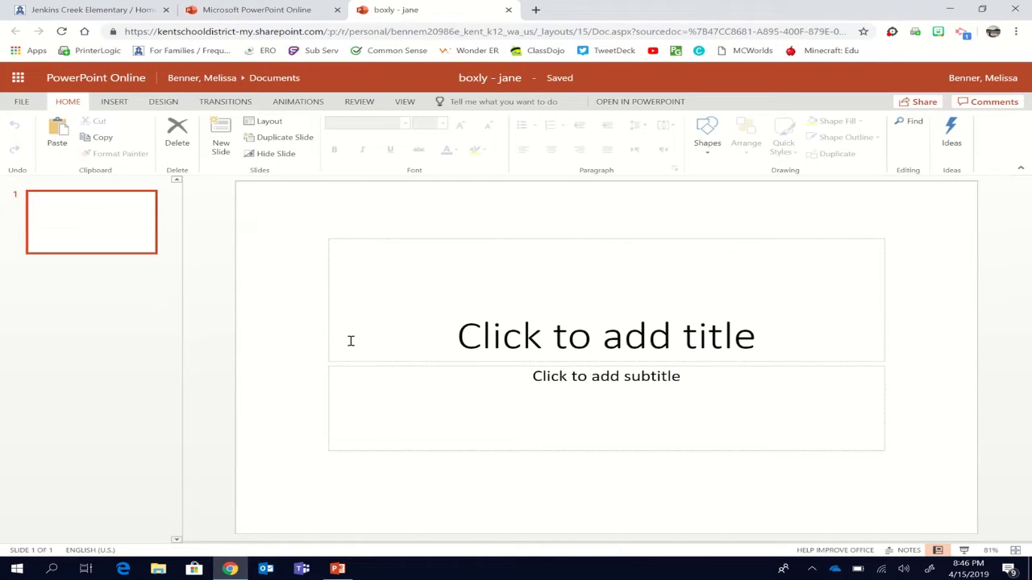
Enter 'The Dancing Sunflower' as the slide title and the author's byline as the subtitle.
left_click(559, 337)
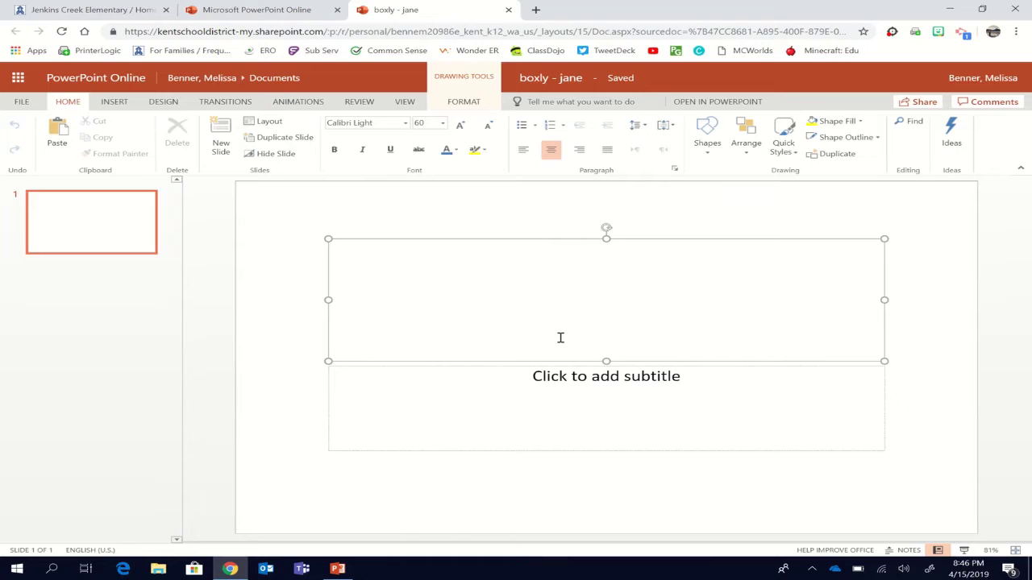
type("The Dancin")
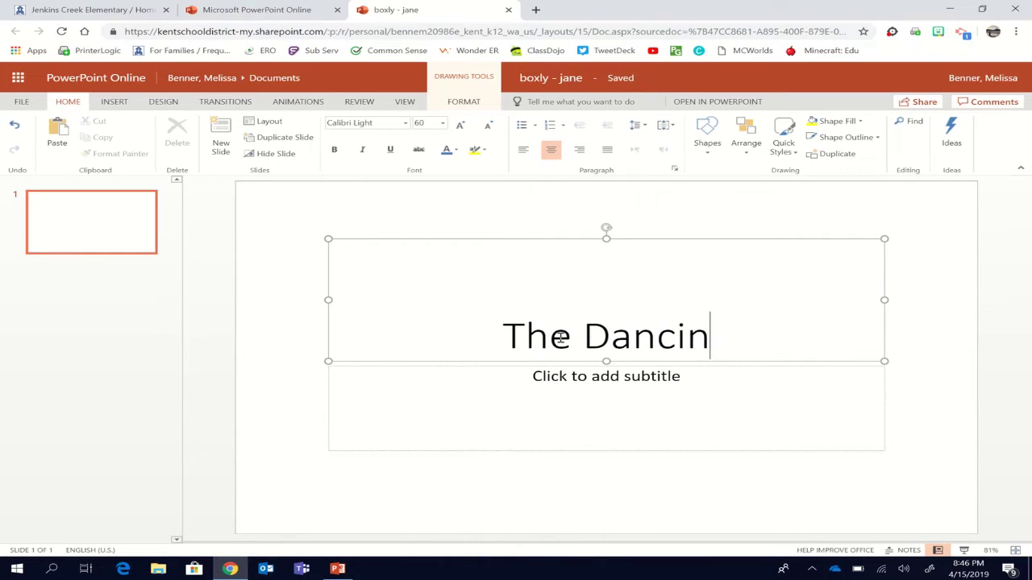
type("g Sunflower")
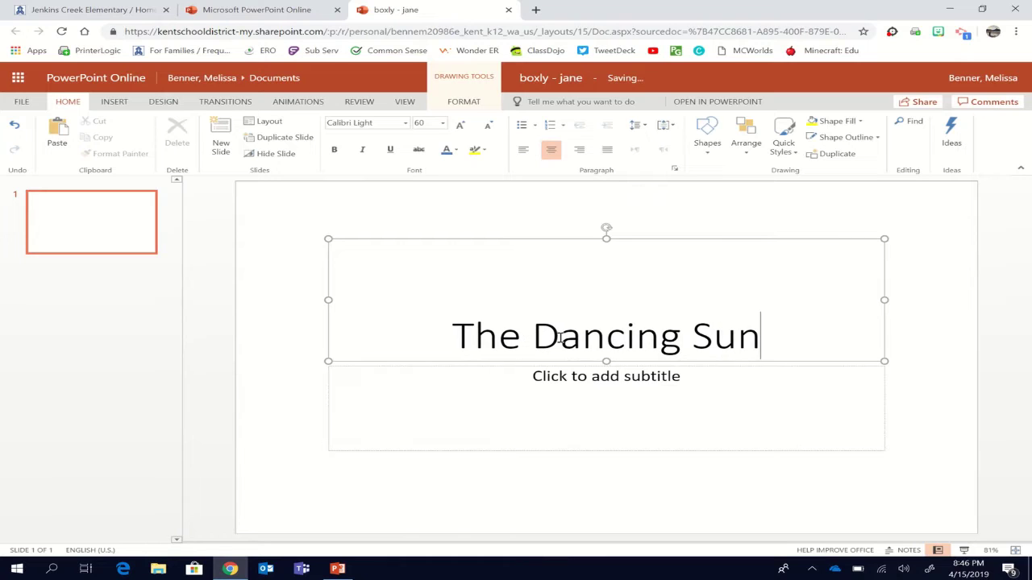
left_click(575, 380)
type("M")
key("BackSpace")
type("by Mrs. ")
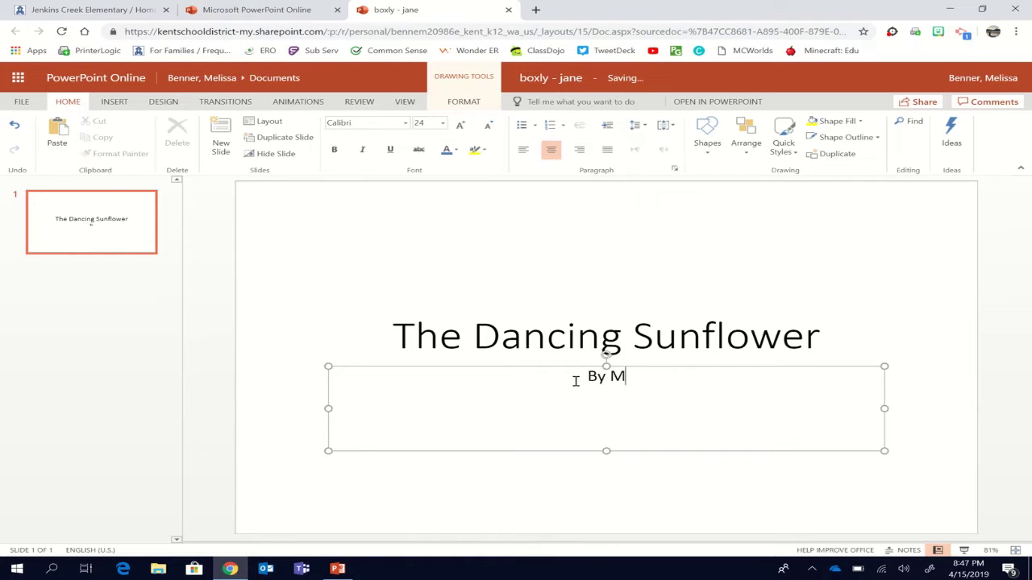
type("Benner")
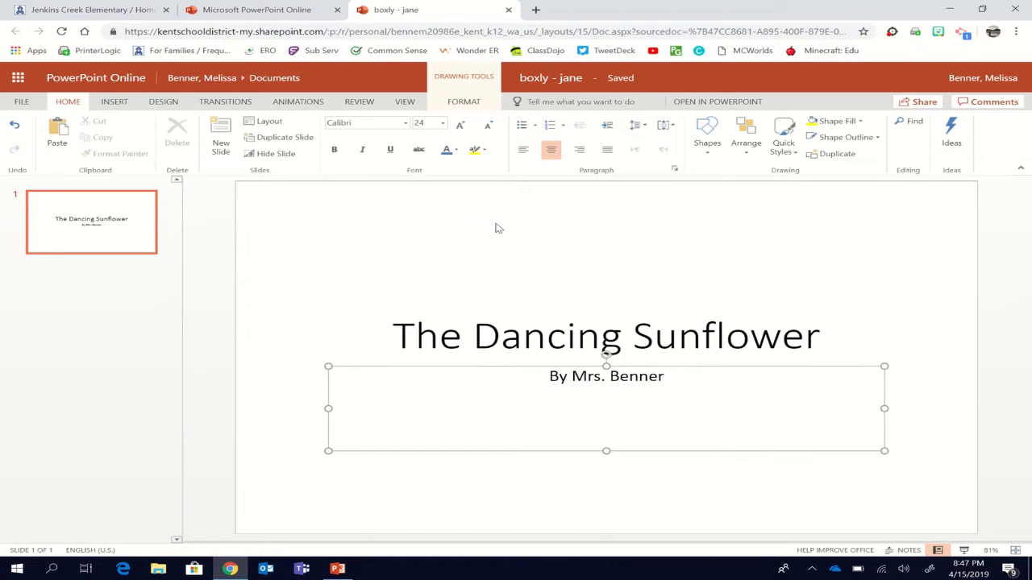
Use Designer Ideas to add a close-up sunflower photo in a full-slide layout, text on right.
left_click(952, 133)
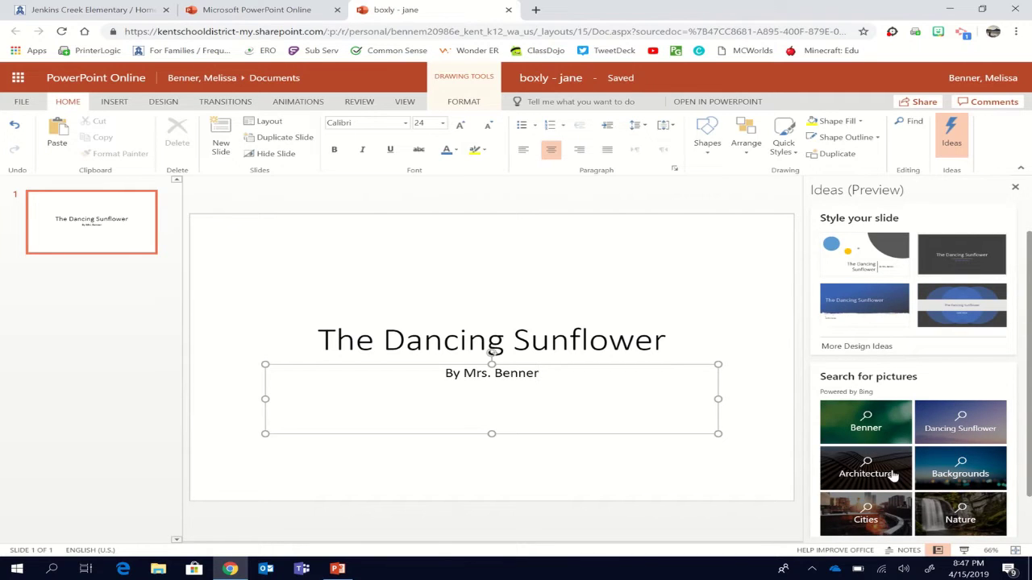
scroll(887, 459, "down", 1)
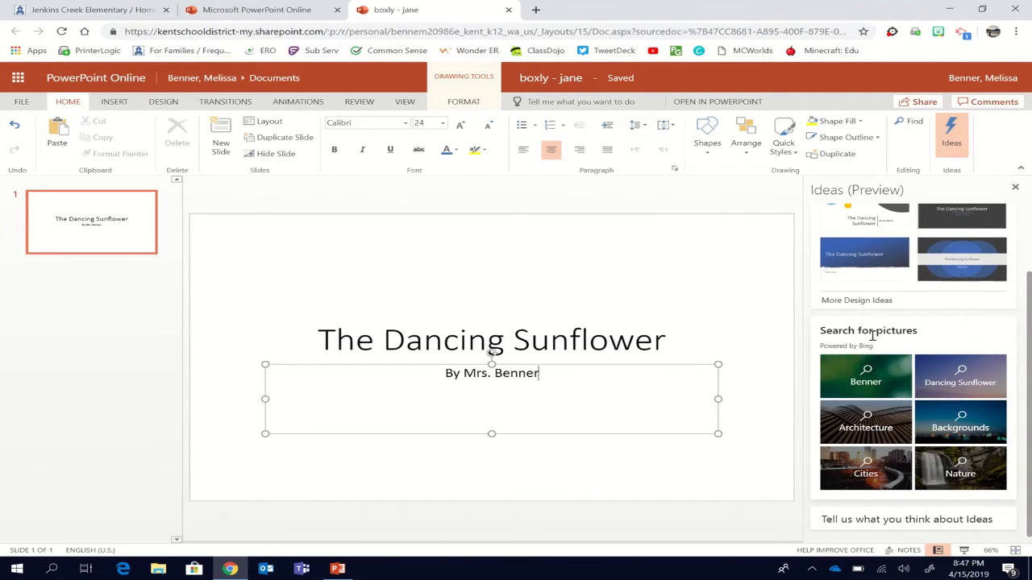
scroll(905, 392, "up", 1)
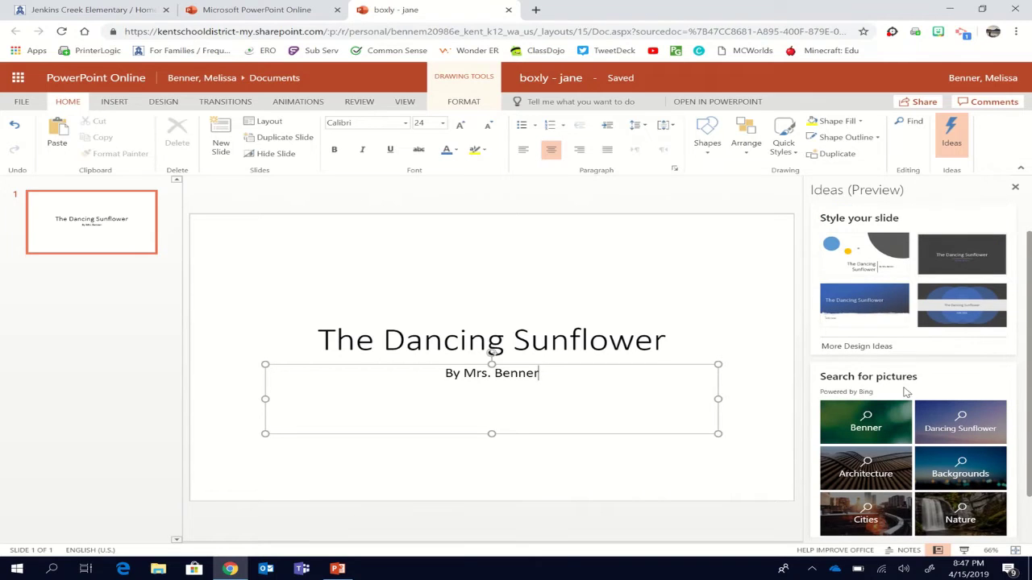
left_click(947, 430)
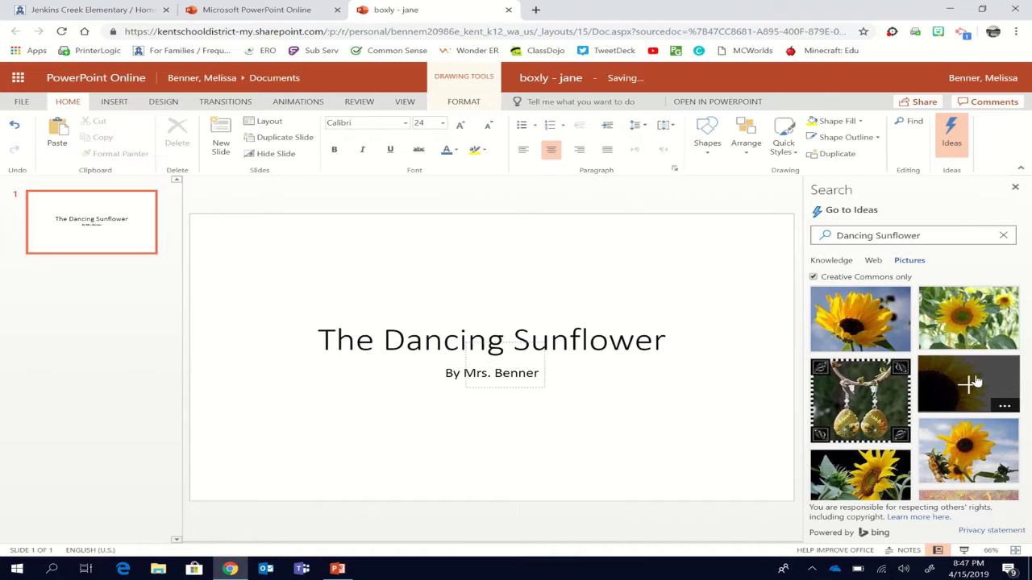
left_click(975, 382)
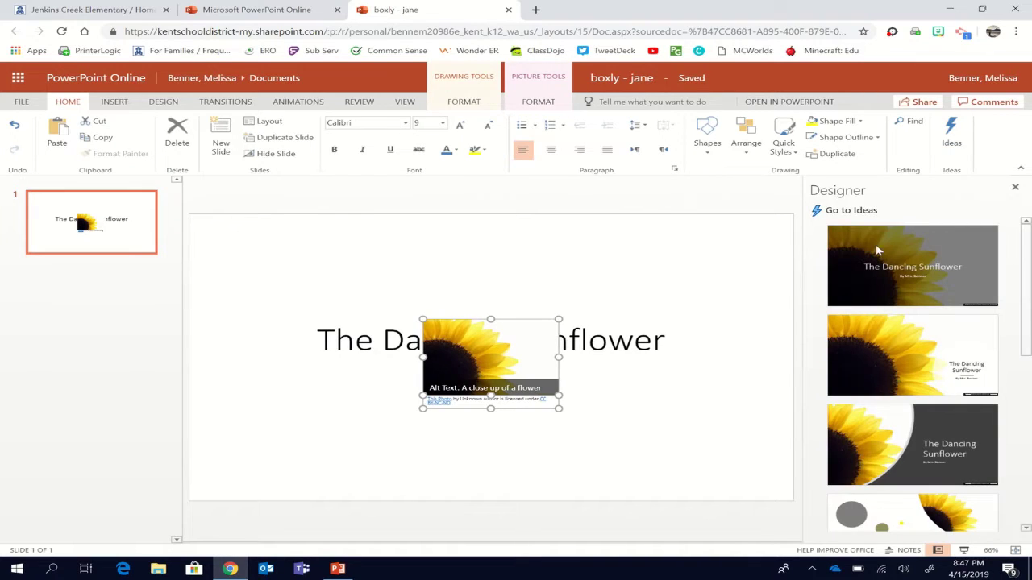
left_click(929, 380)
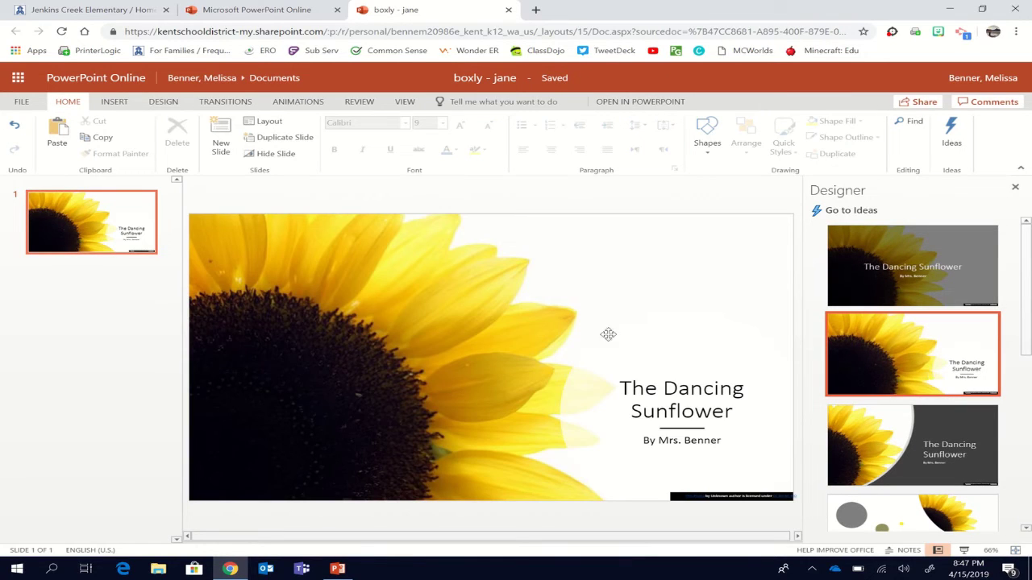
left_click(92, 279)
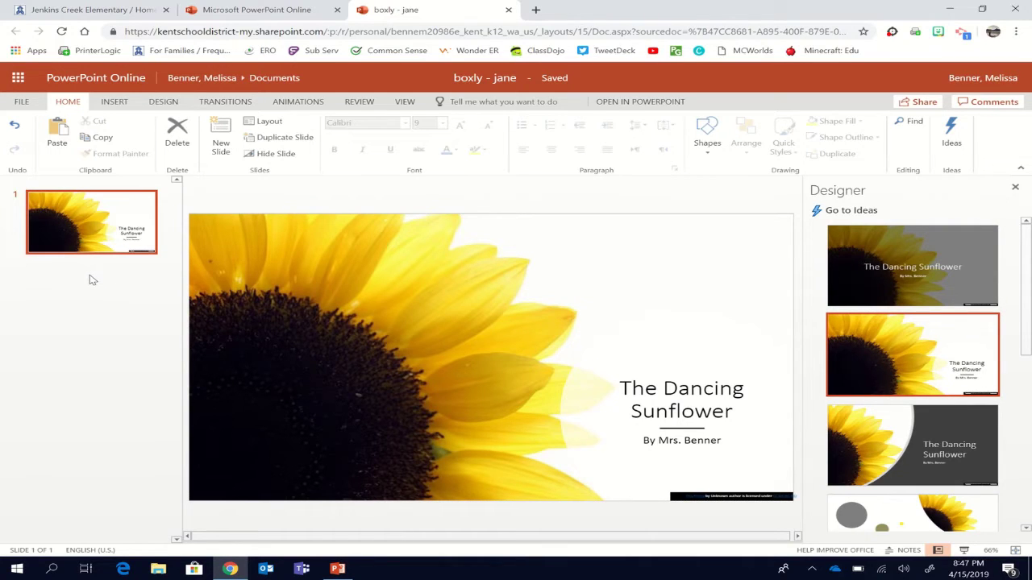
Add a second slide with the Blank layout after the title slide.
left_click(1016, 188)
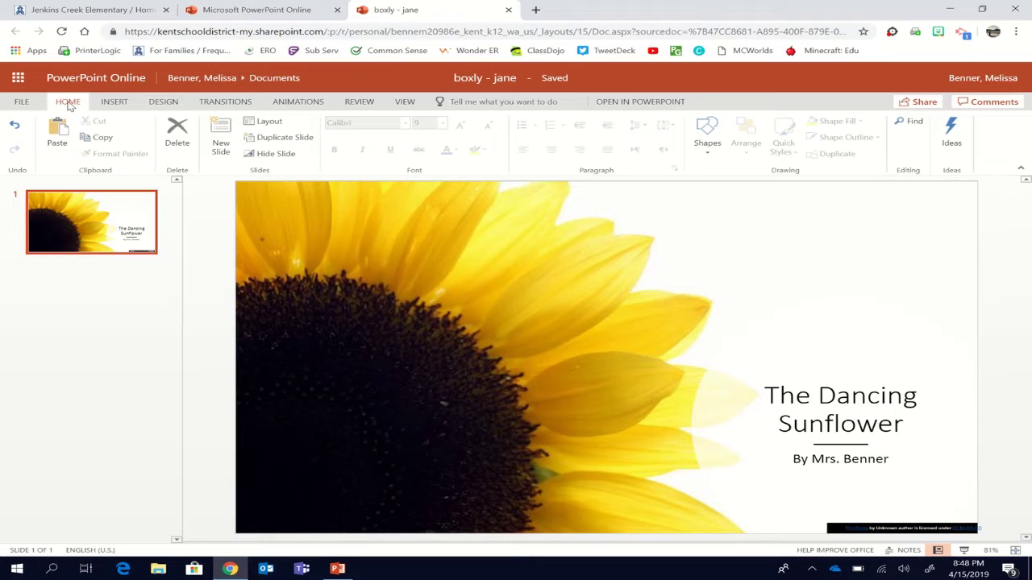
left_click(222, 147)
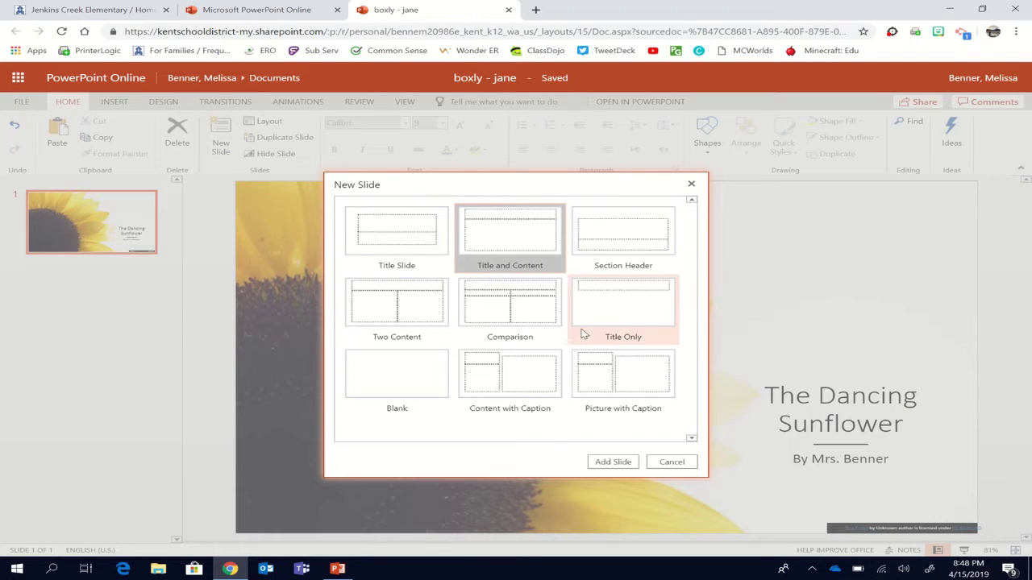
left_click(420, 385)
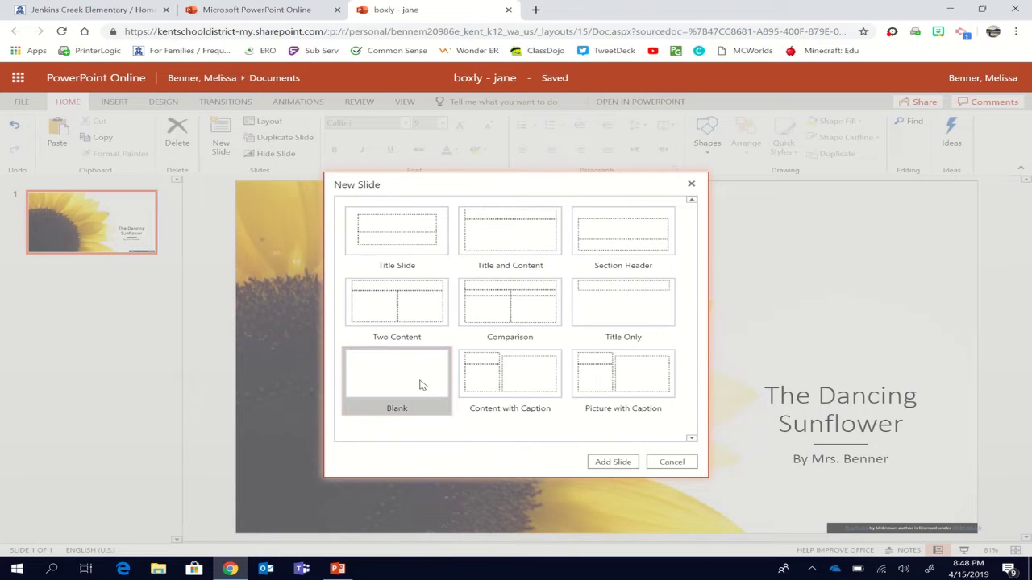
left_click(613, 462)
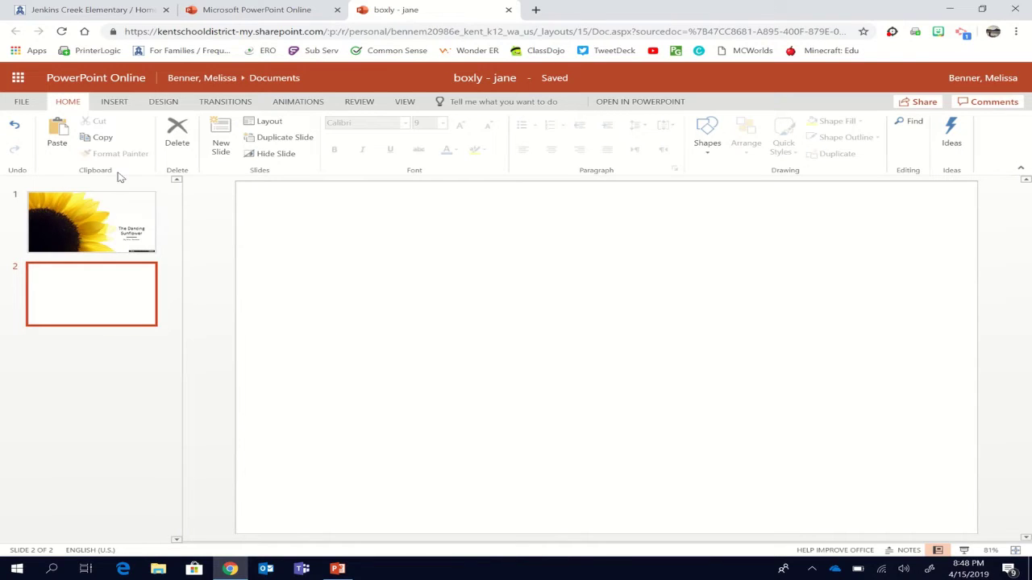
Try inserting the first Bing forest photo on slide 2, then dismiss the over-6 MB error.
left_click(123, 106)
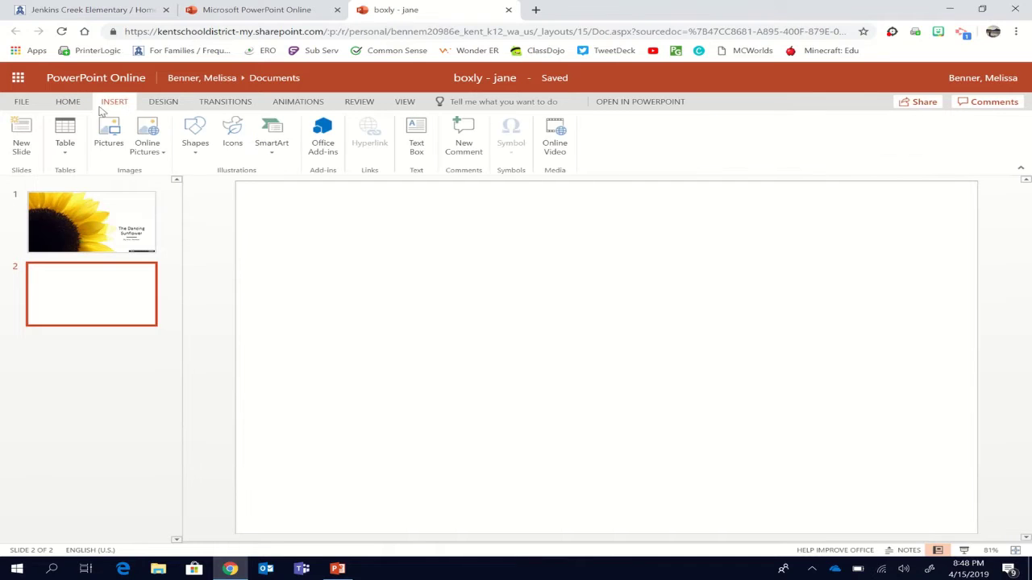
left_click(164, 154)
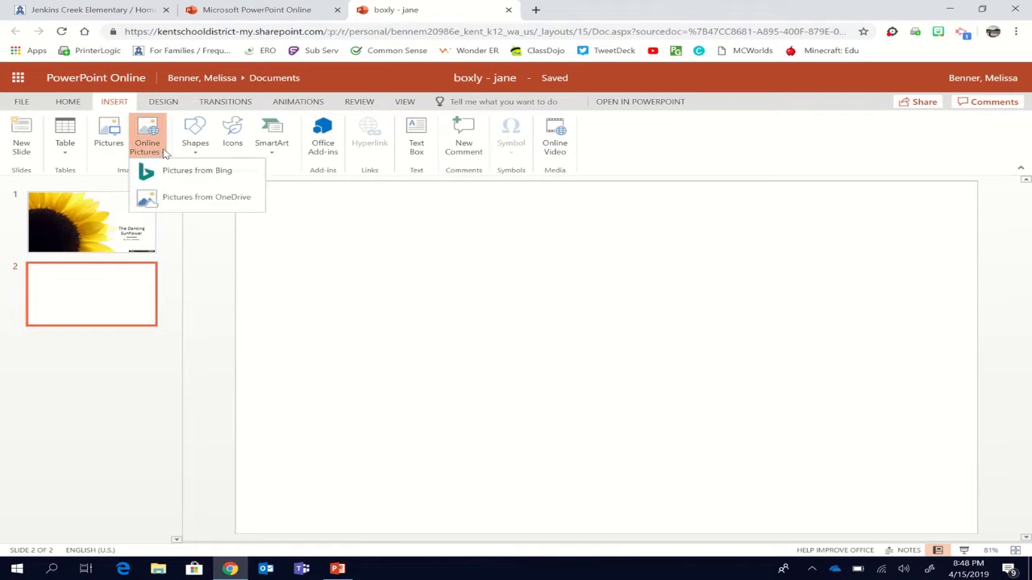
left_click(199, 175)
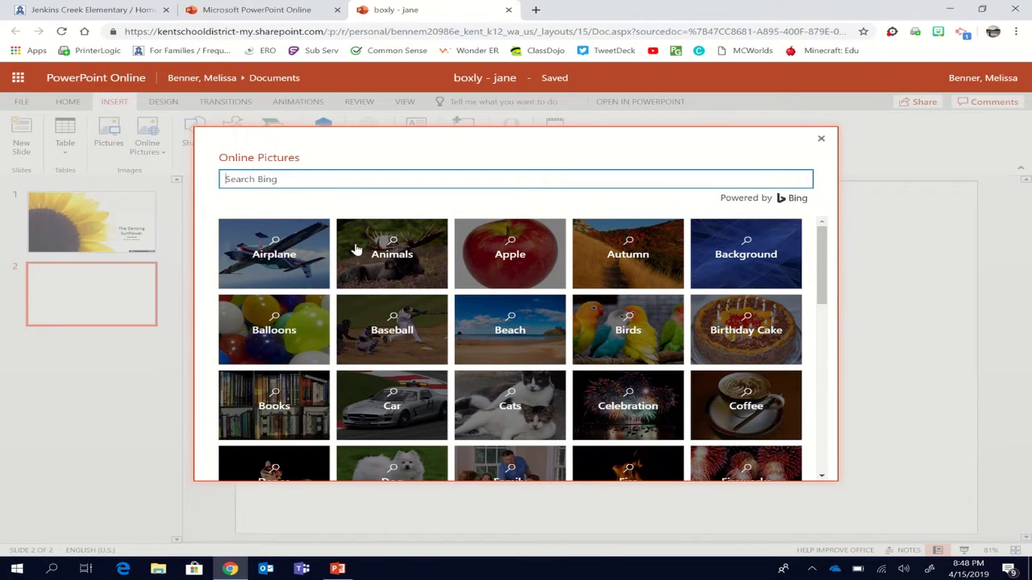
scroll(576, 357, "down", 1)
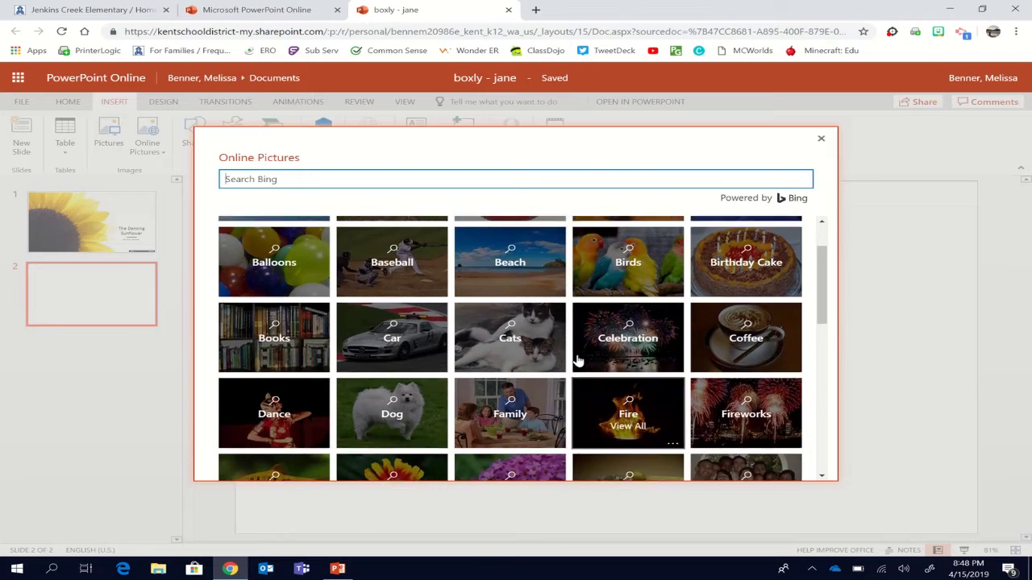
scroll(565, 351, "up", 1)
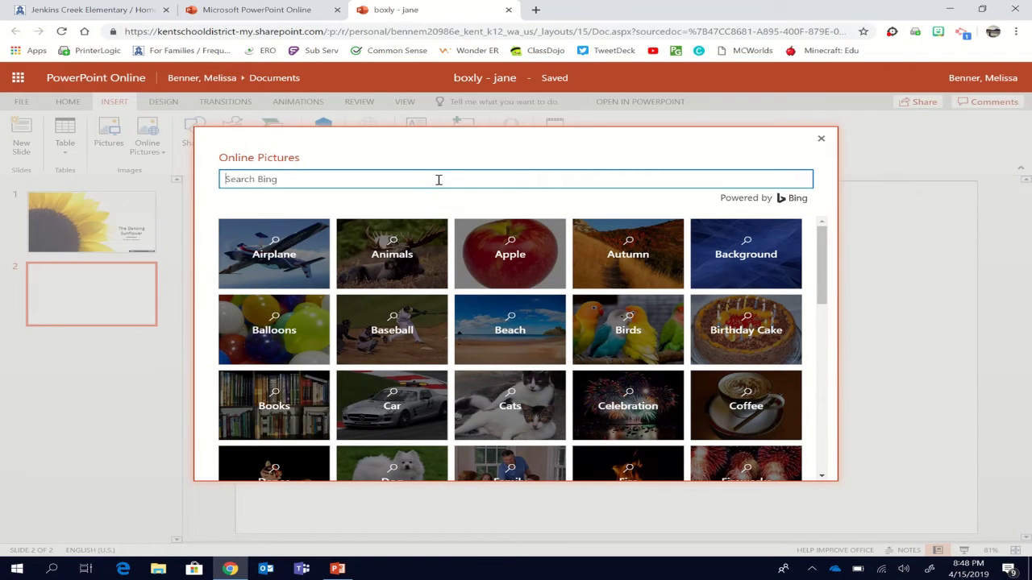
type("forest")
key("Return")
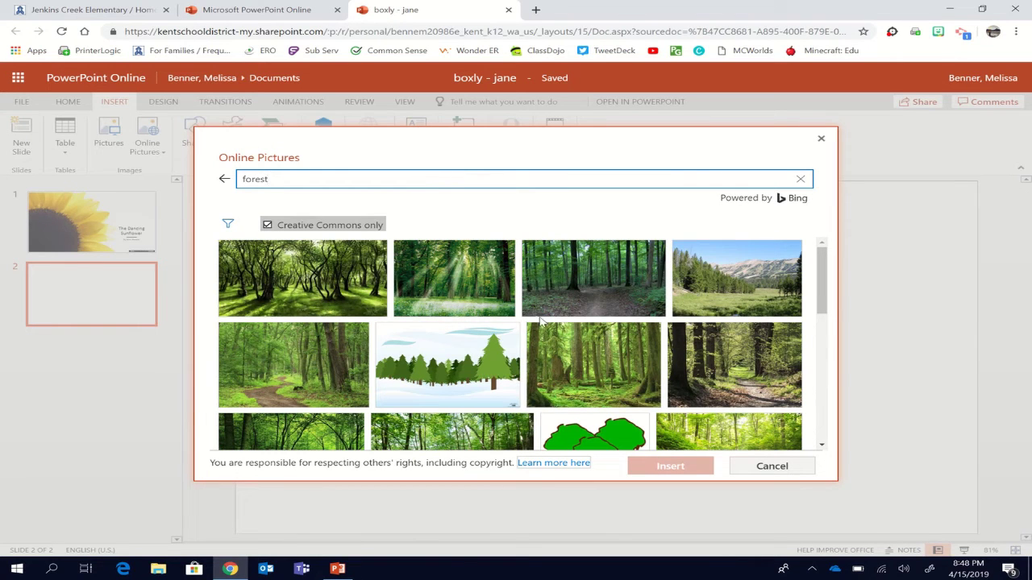
scroll(506, 397, "down", 3)
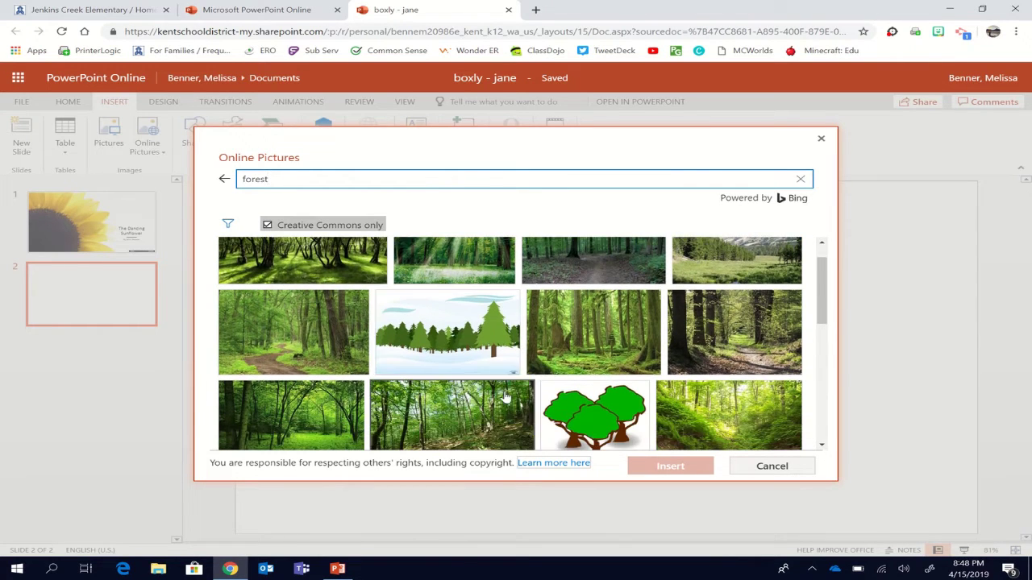
scroll(505, 397, "up", 2)
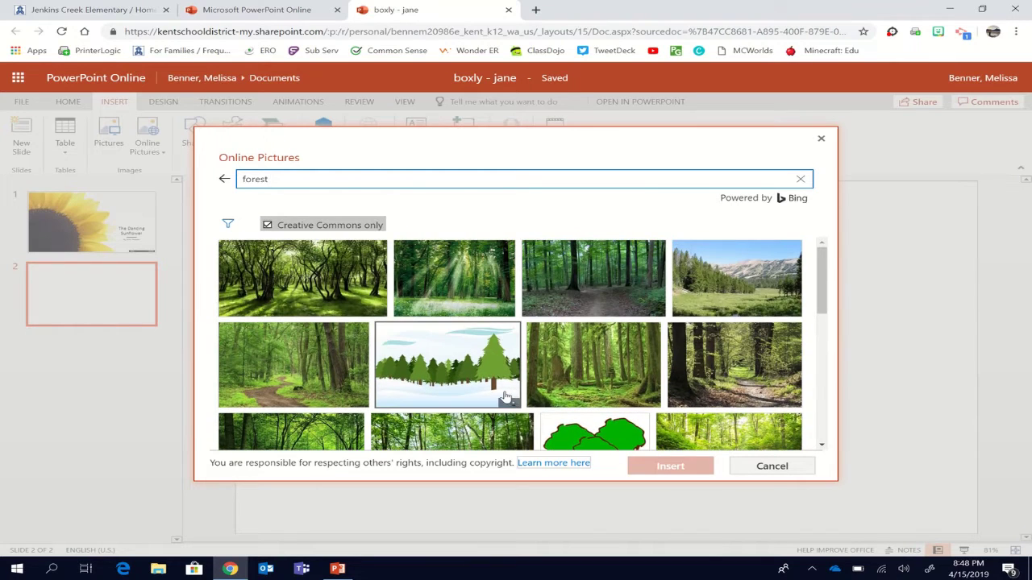
left_click(326, 284)
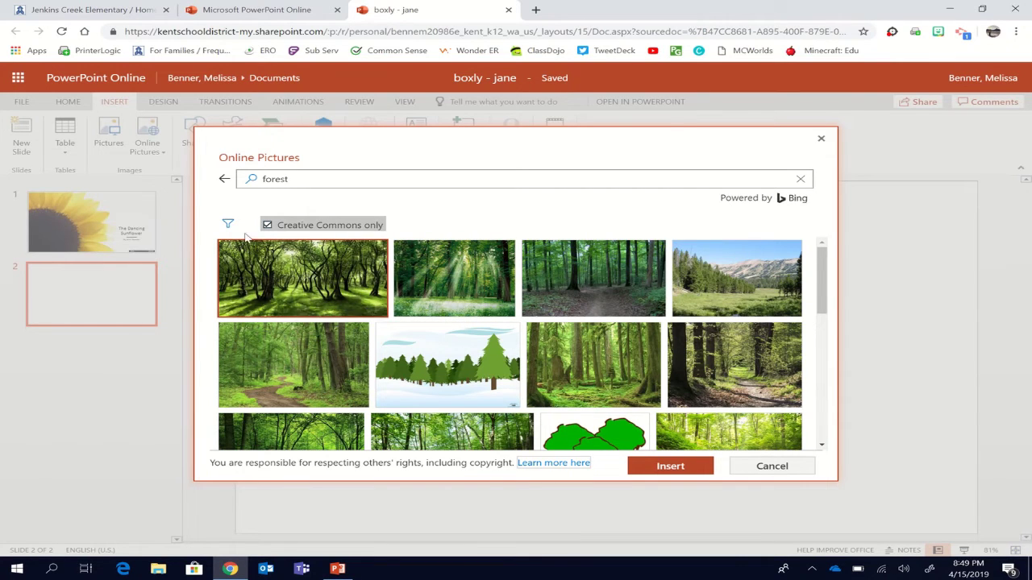
left_click(669, 467)
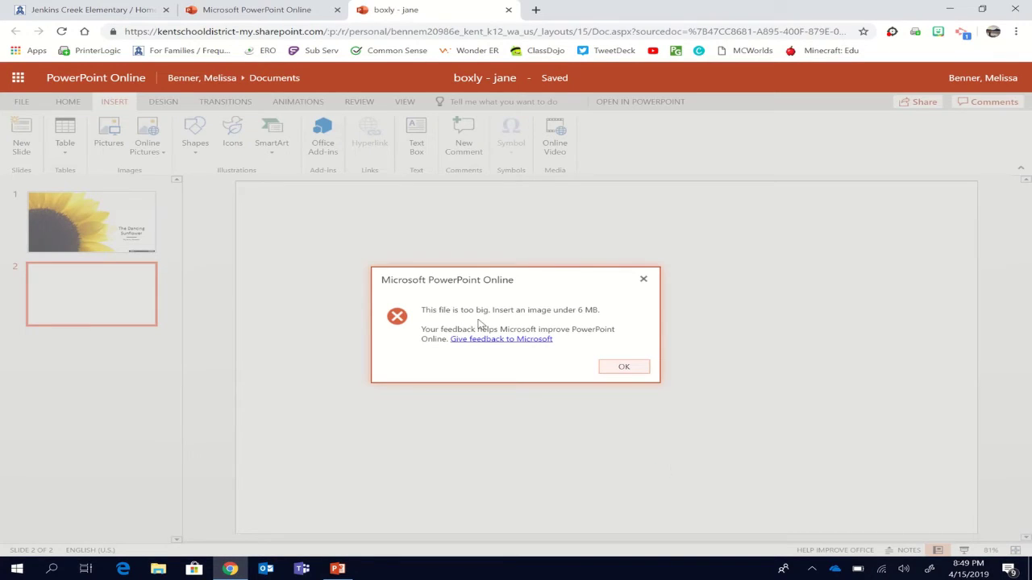
left_click(624, 368)
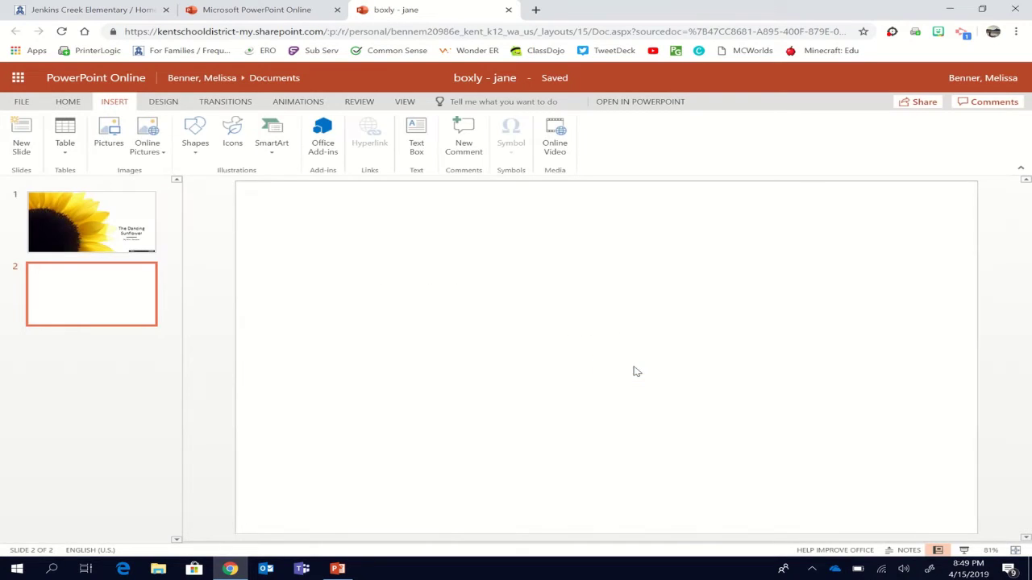
Insert the mountain-meadow forest photo from Bing and apply the full-slide Designer idea.
left_click(159, 151)
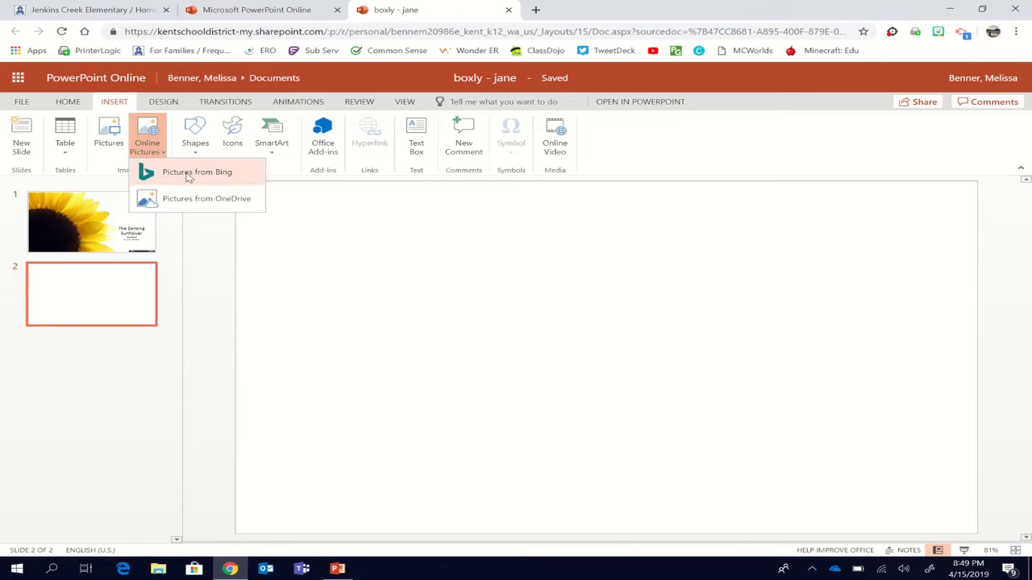
left_click(189, 176)
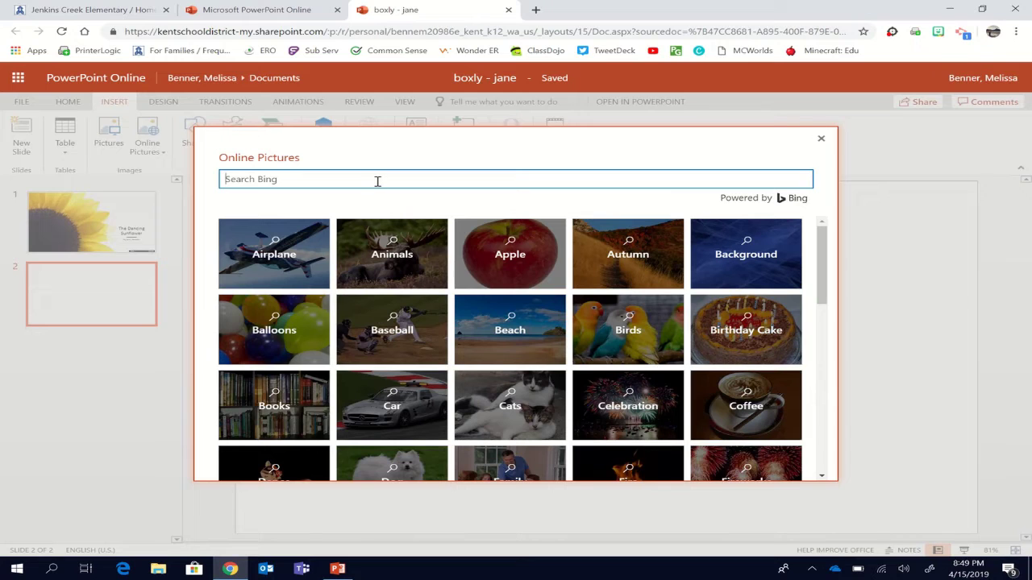
type("forest")
key("Return")
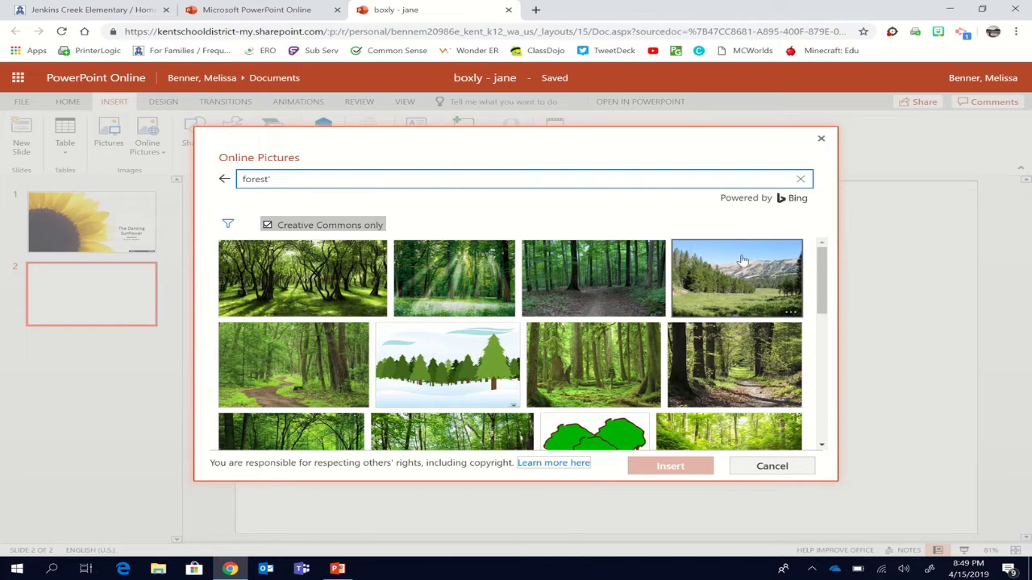
left_click(747, 286)
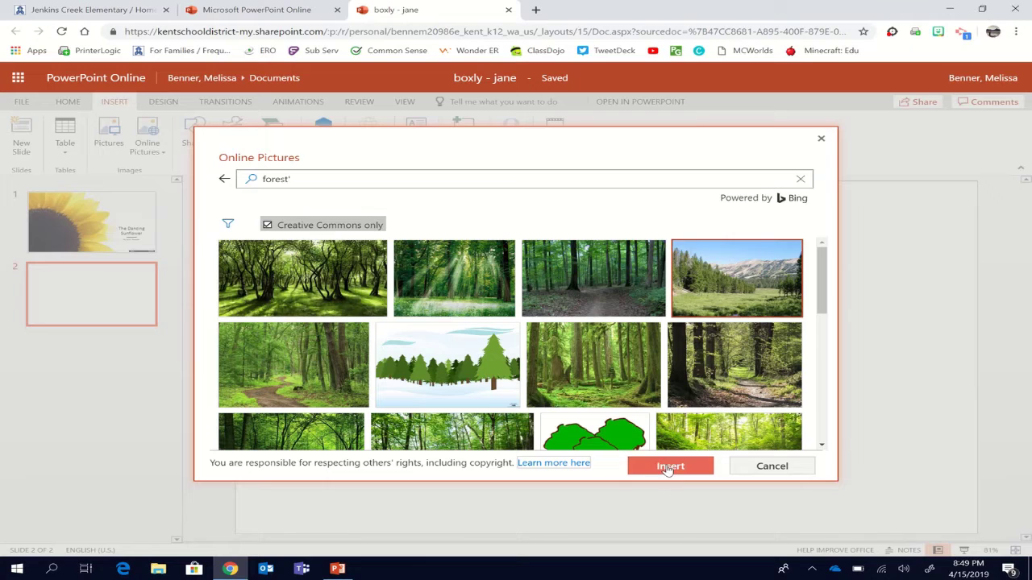
left_click(670, 468)
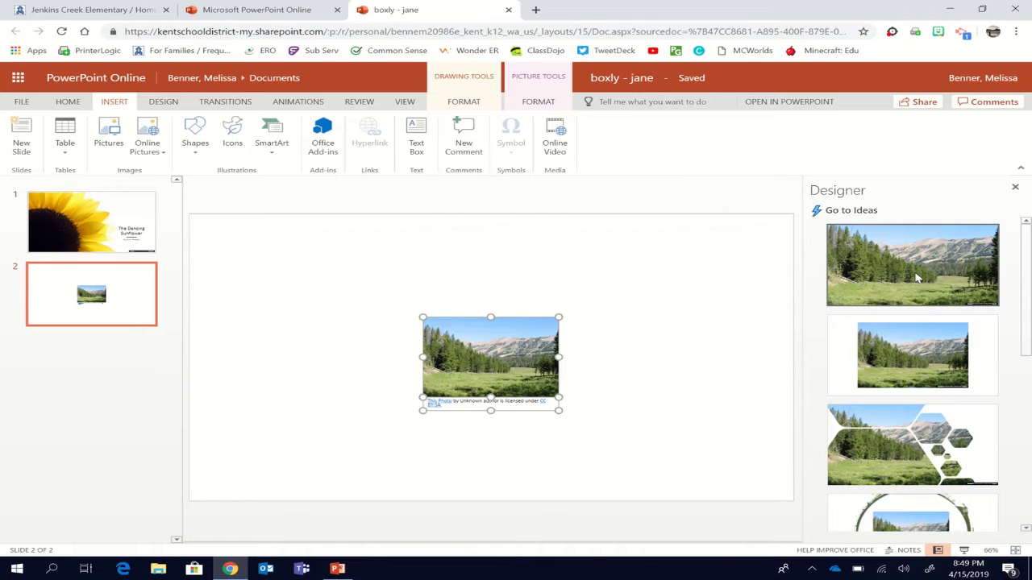
left_click(916, 278)
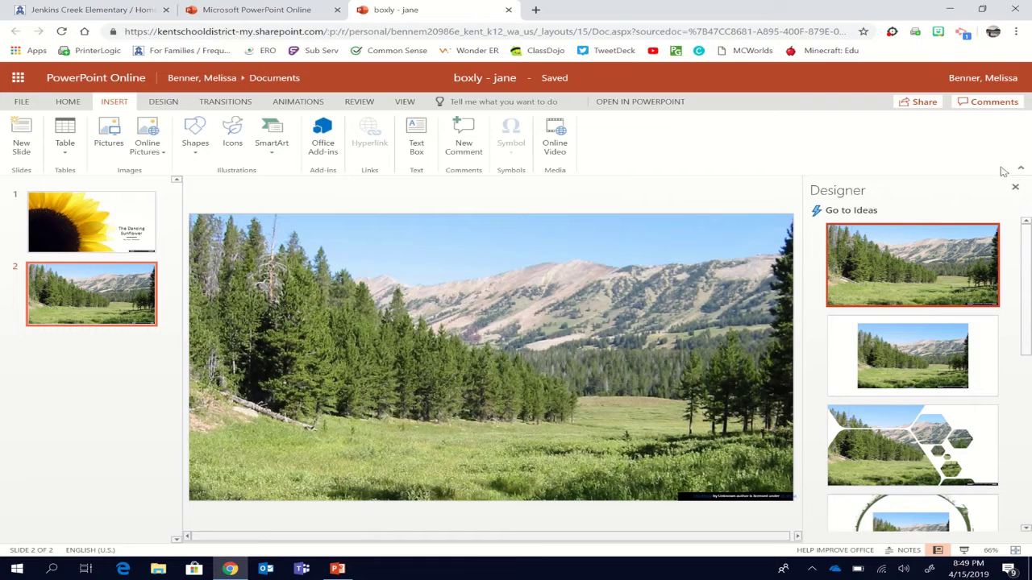
left_click(1015, 187)
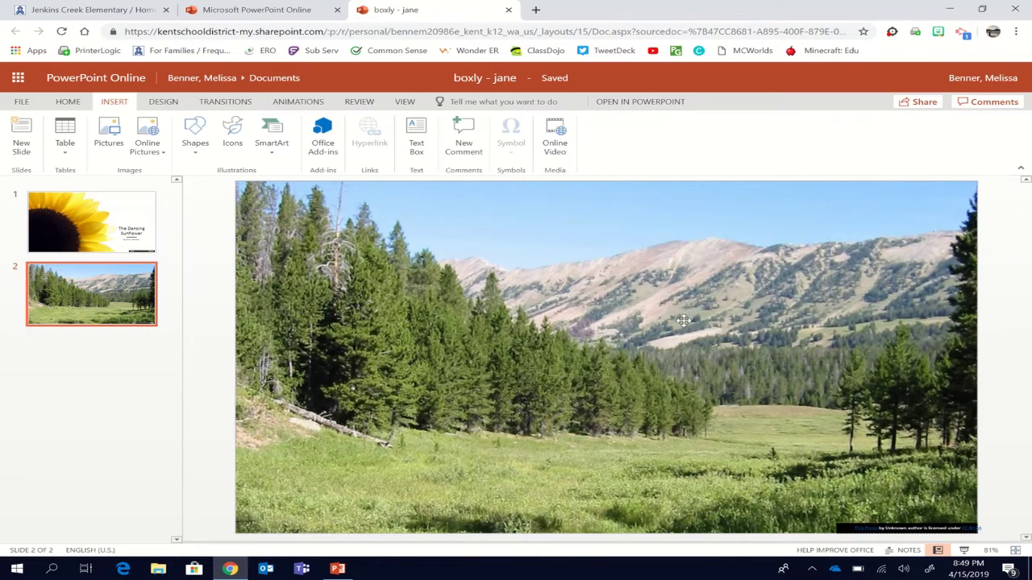
Search Bing for 'dunflower' and insert the cartoon sunflower character picture onto slide 2.
left_click(156, 154)
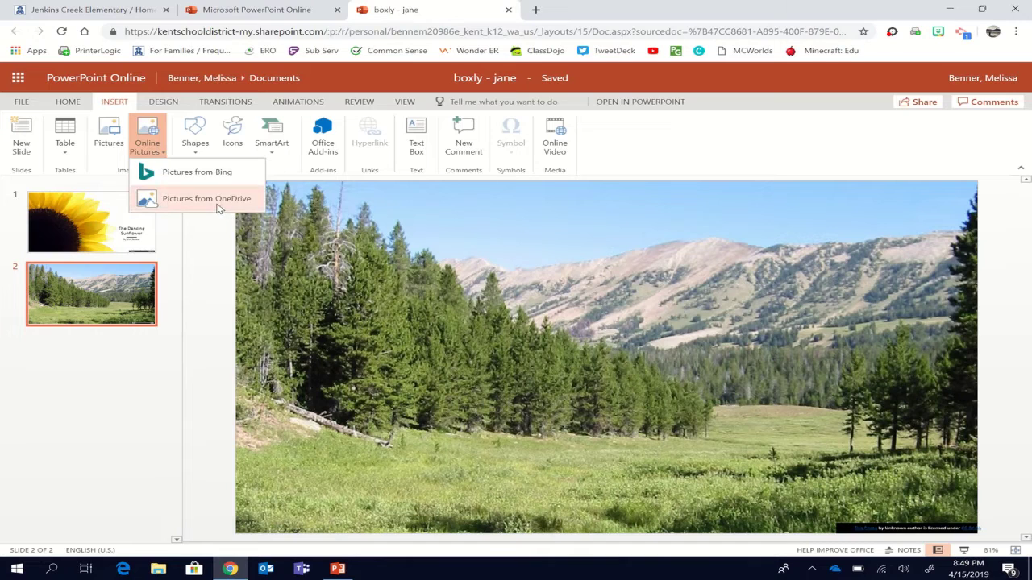
left_click(215, 173)
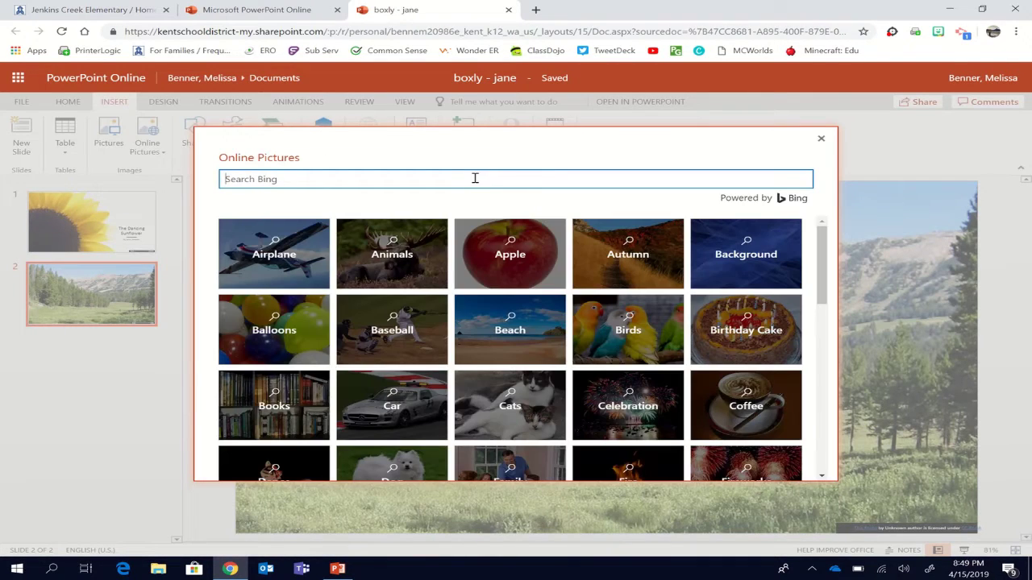
type("d")
type("unflower")
key("Return")
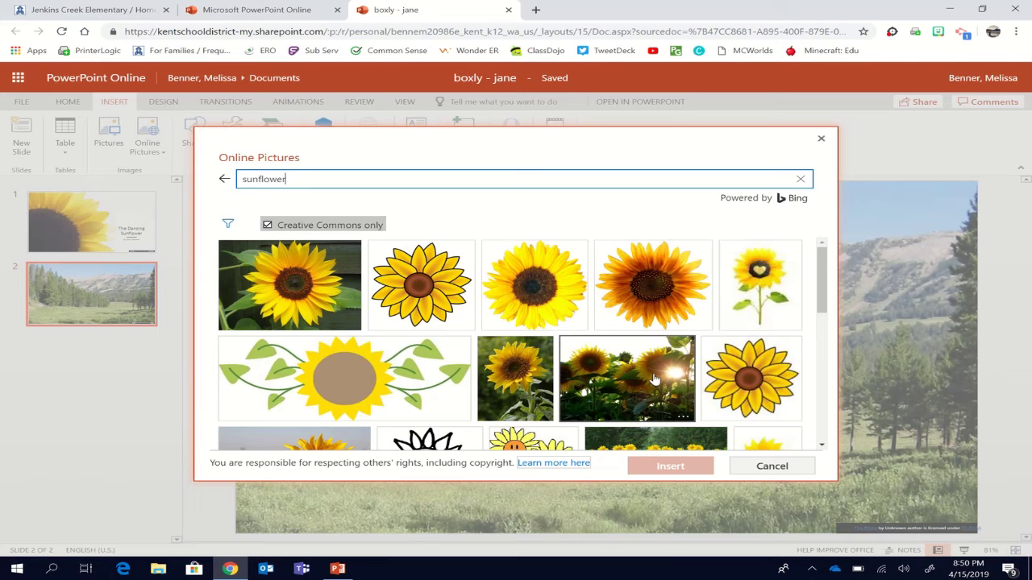
scroll(652, 377, "down", 2)
scroll(653, 379, "down", 1)
scroll(655, 381, "down", 3)
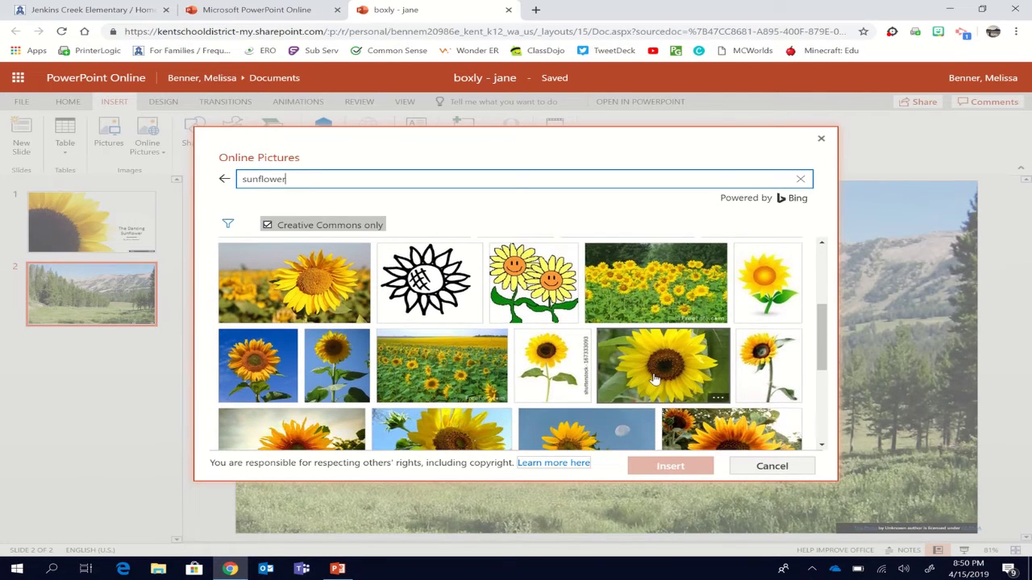
scroll(655, 379, "down", 1)
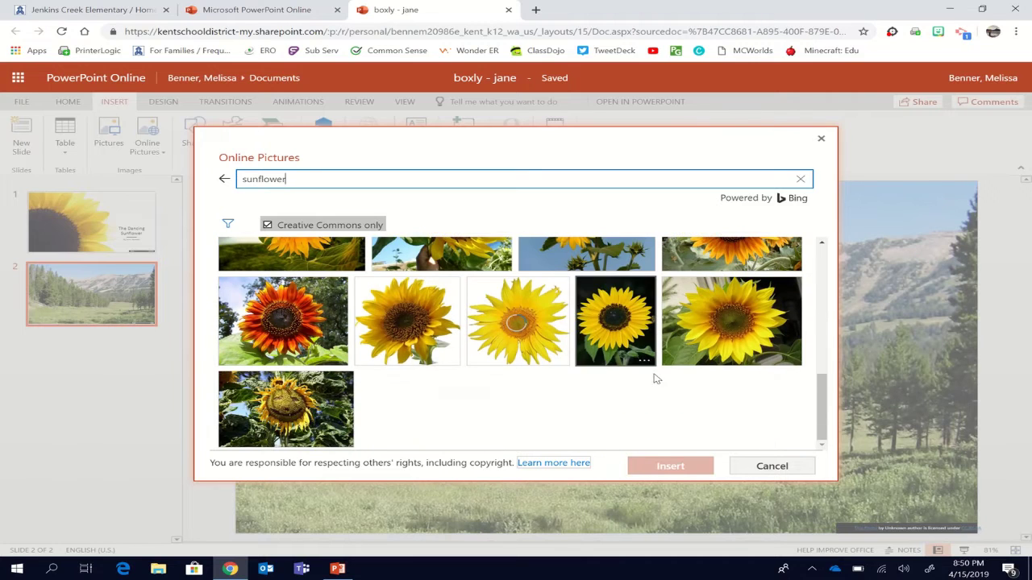
scroll(655, 379, "down", 2)
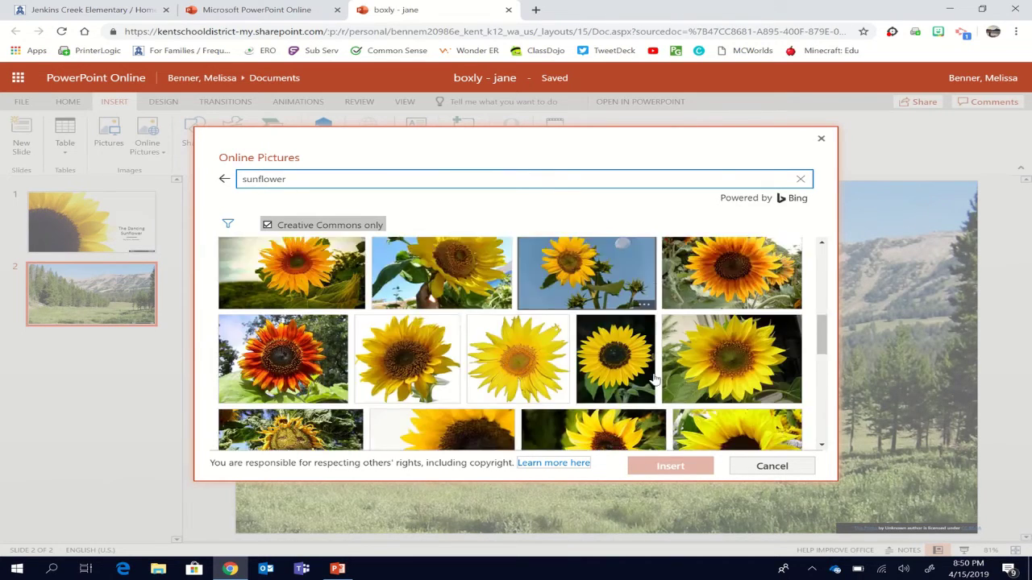
scroll(655, 379, "down", 5)
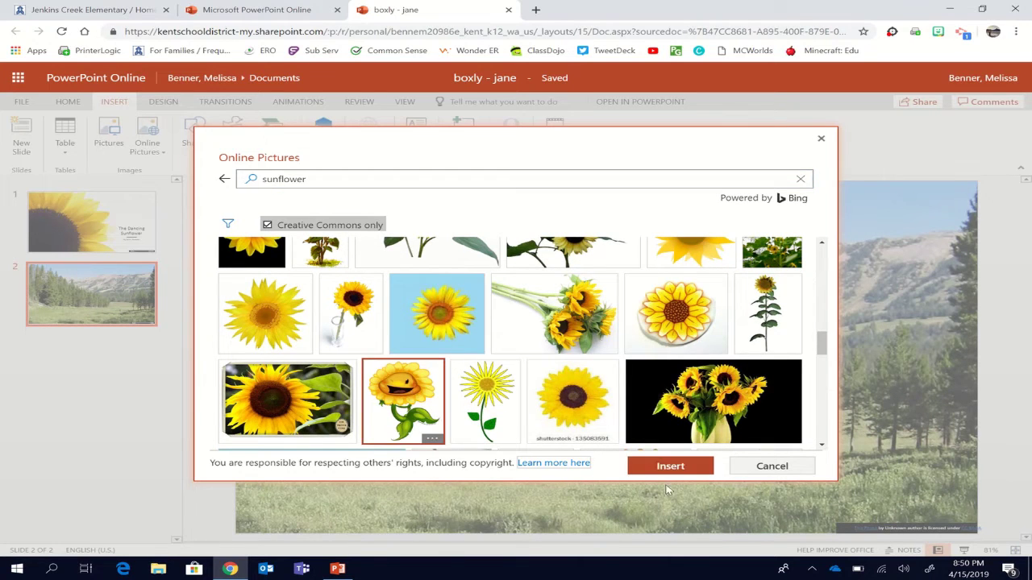
left_click(681, 467)
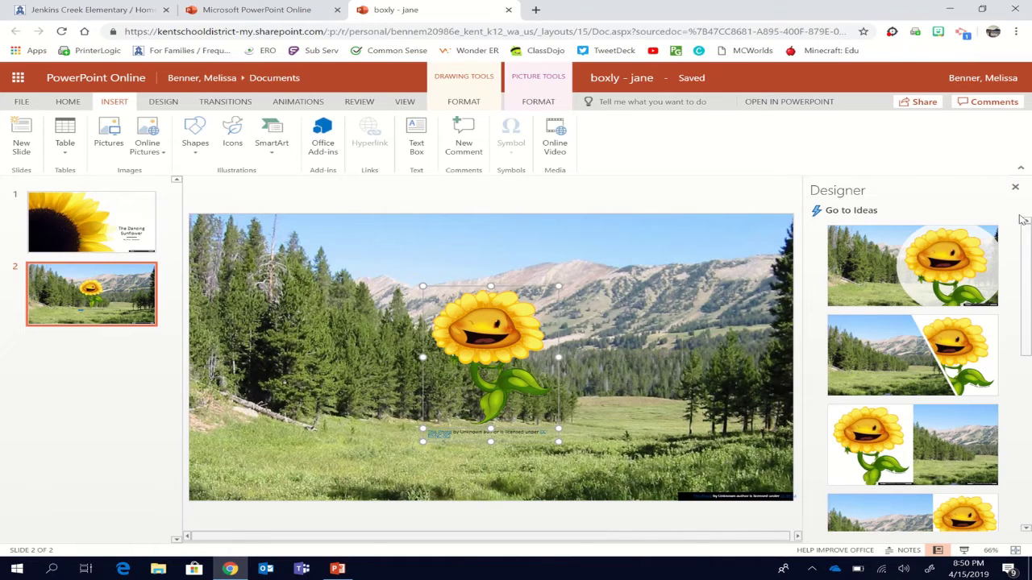
Close the Designer pane and drag the sunflower into the lower-left meadow grass on slide 2.
left_click(1014, 188)
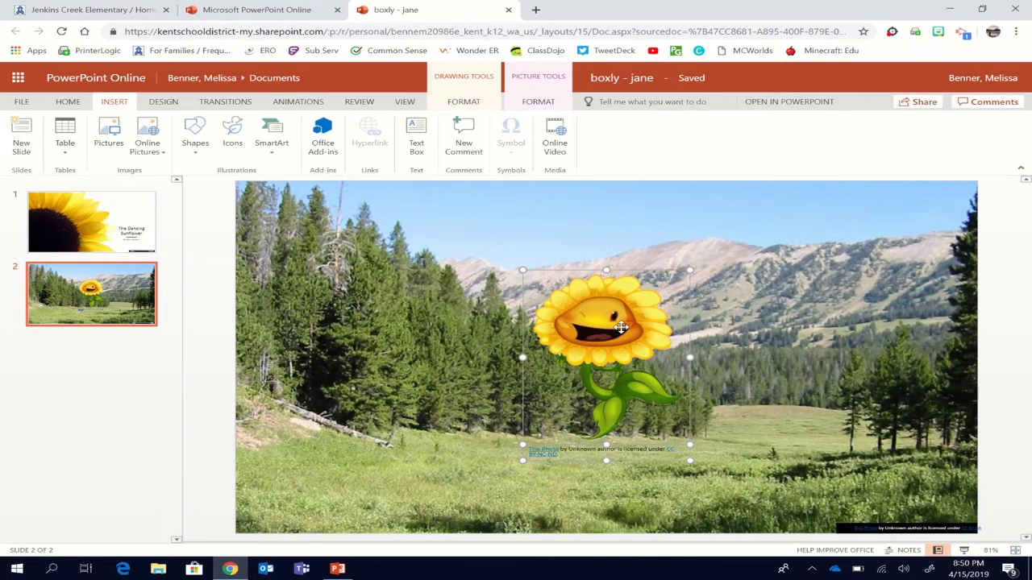
left_click_drag(606, 323, 373, 391)
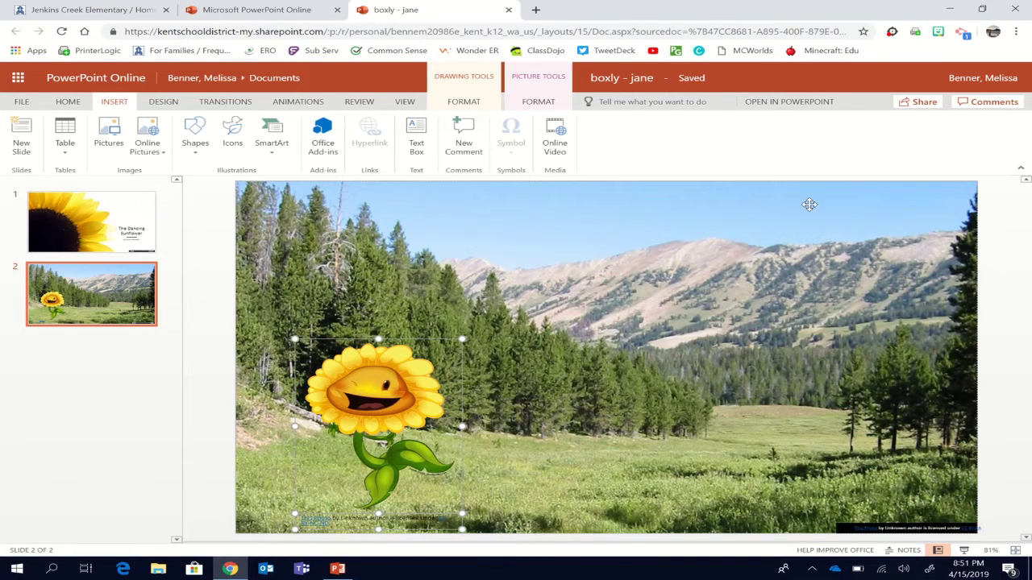
left_click(1006, 296)
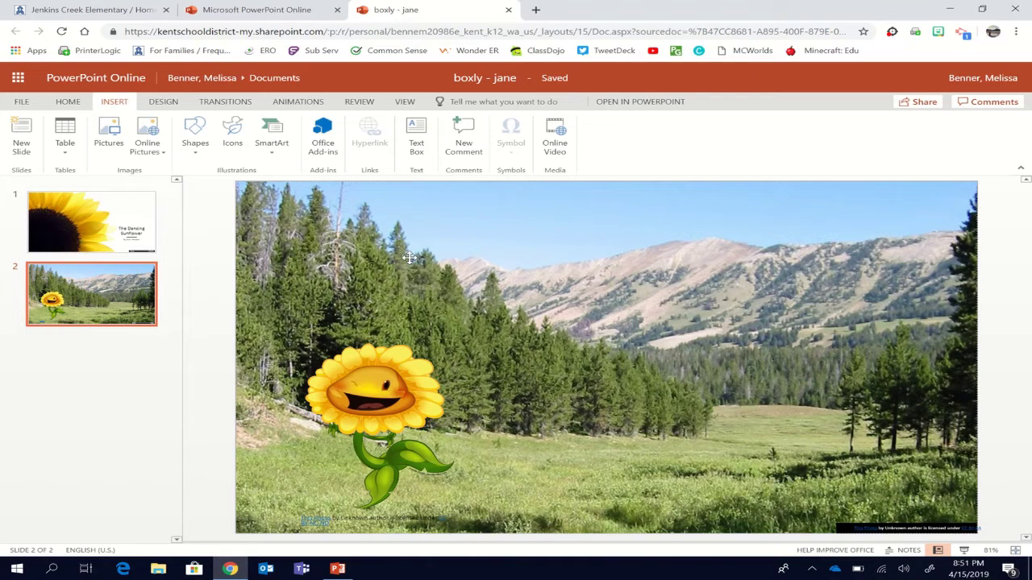
Copy slide 2 and paste it after itself as slide 3, dismissing the clipboard notice.
right_click(121, 300)
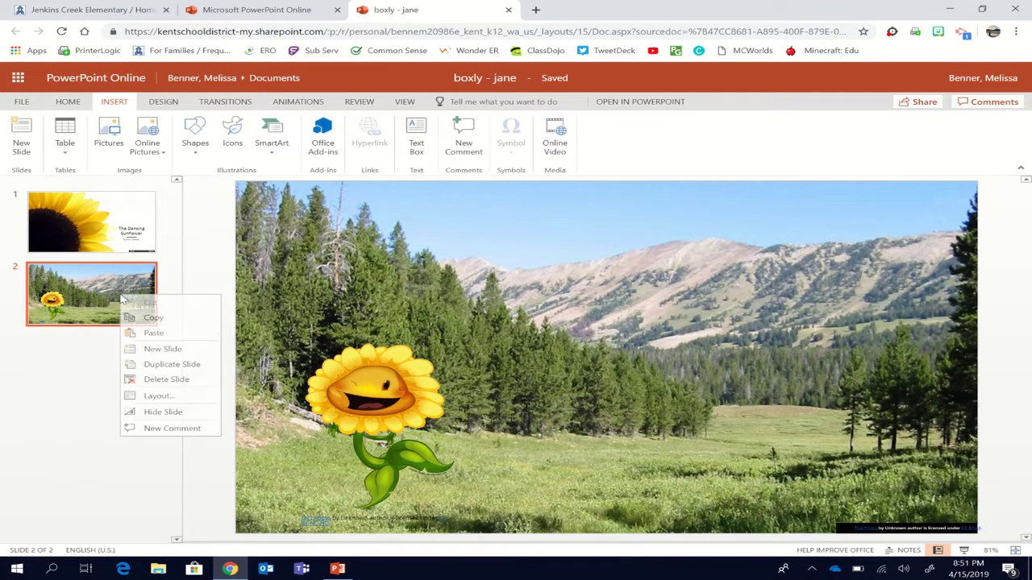
left_click(154, 319)
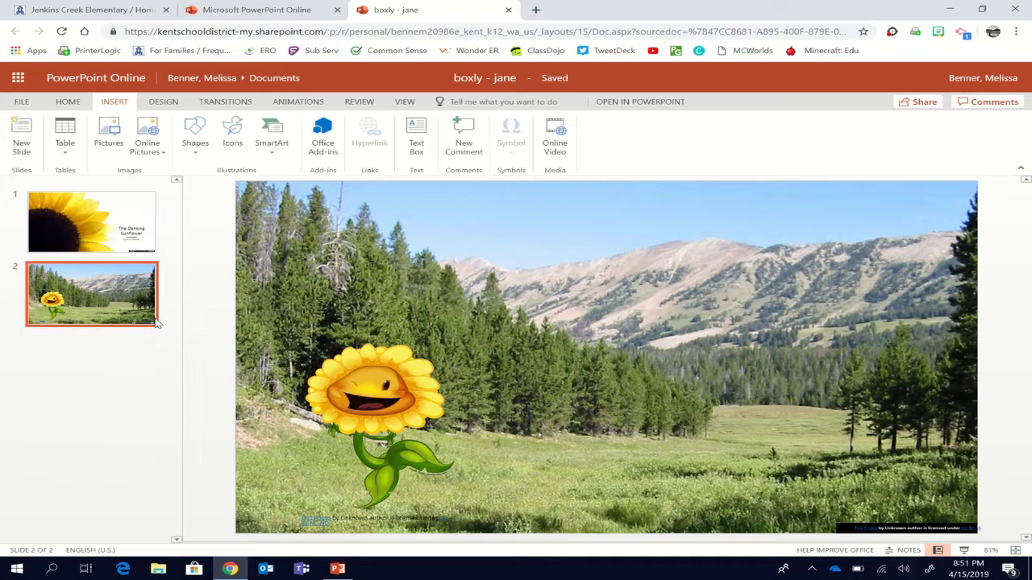
right_click(47, 348)
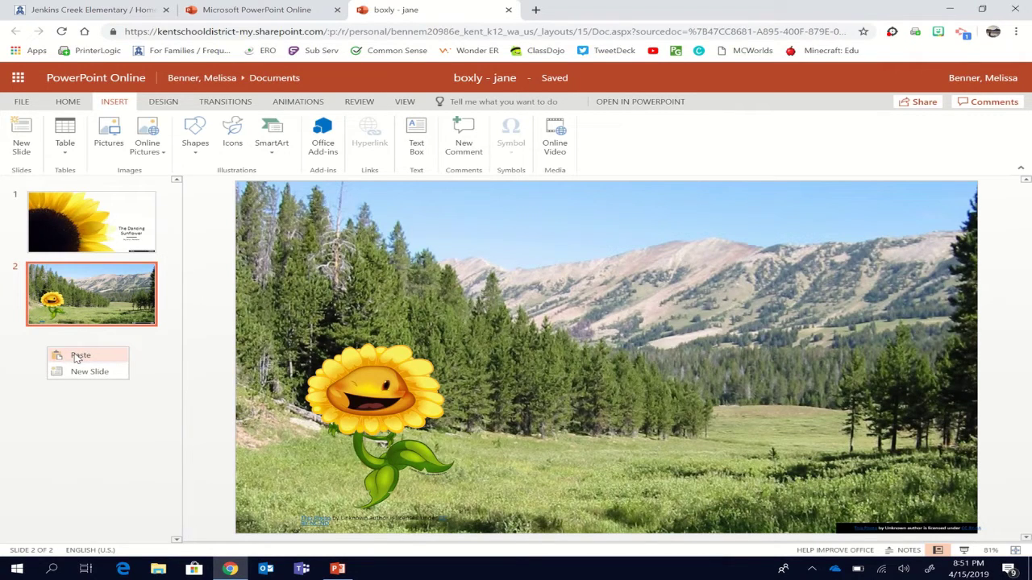
left_click(76, 356)
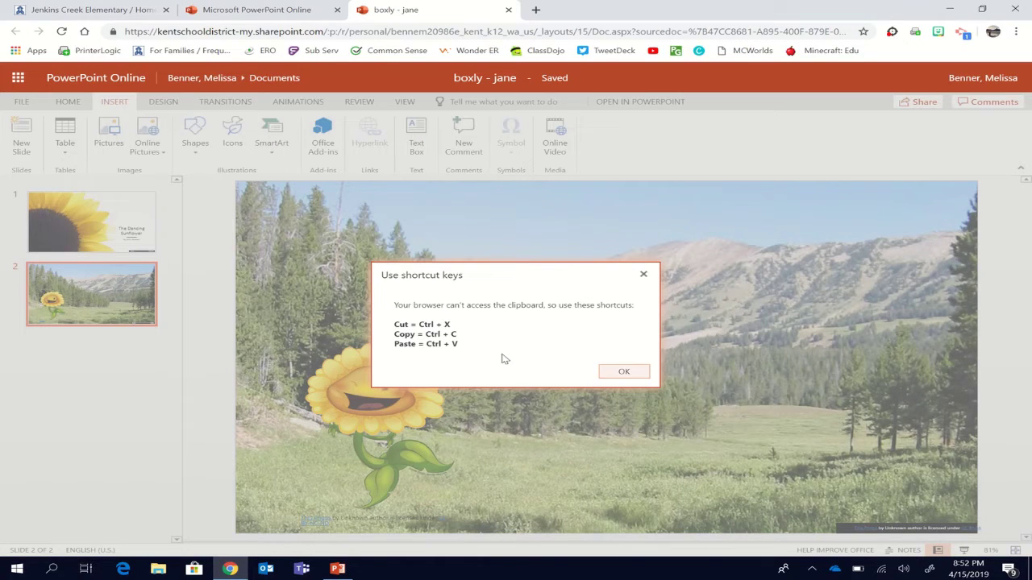
left_click(623, 372)
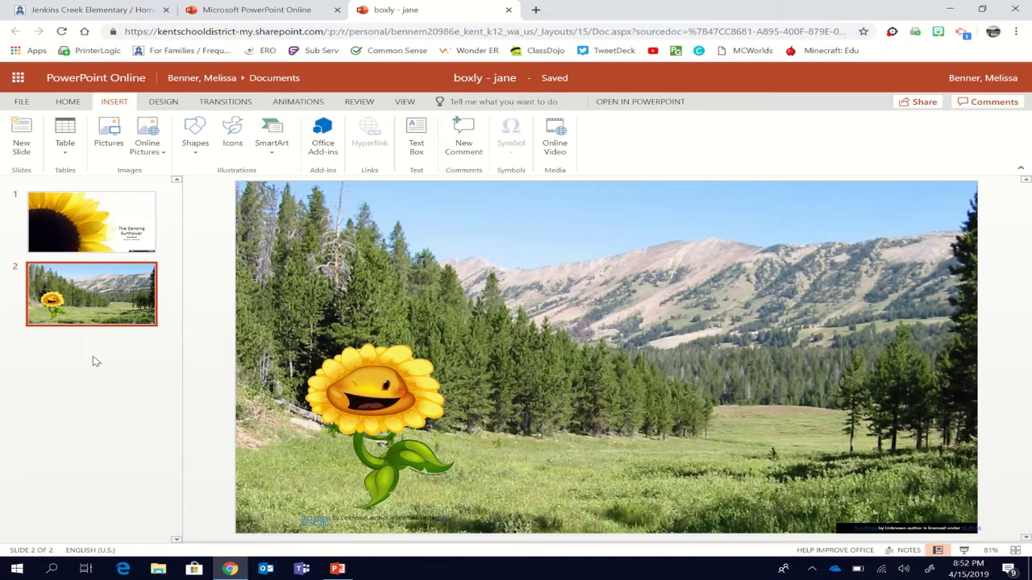
key("ctrl+d")
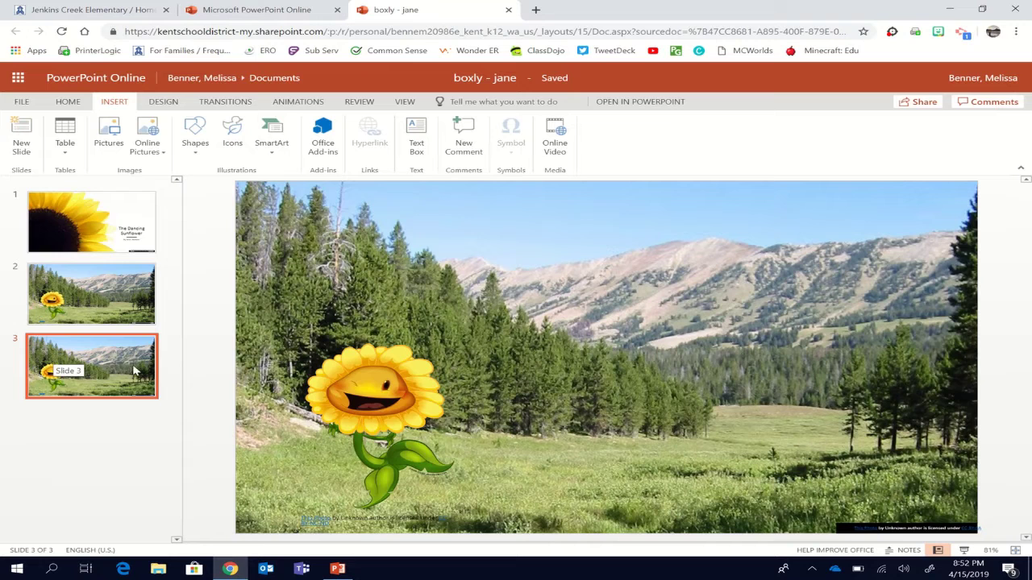
On slide 3, nudge the sunflower slightly right and rotate it to lean to one side.
left_click_drag(369, 389, 407, 382)
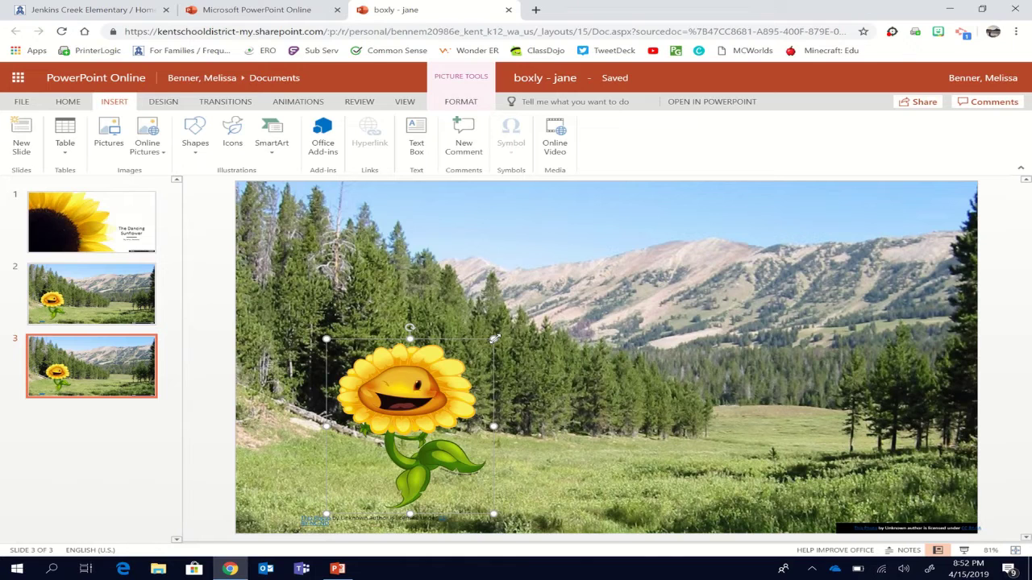
left_click_drag(494, 338, 493, 339)
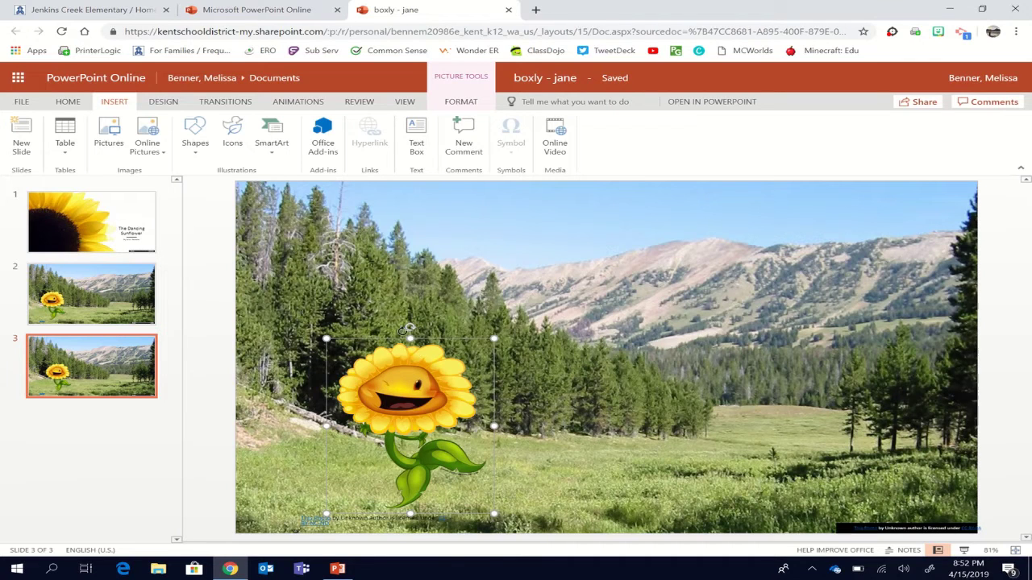
left_click_drag(411, 324, 444, 331)
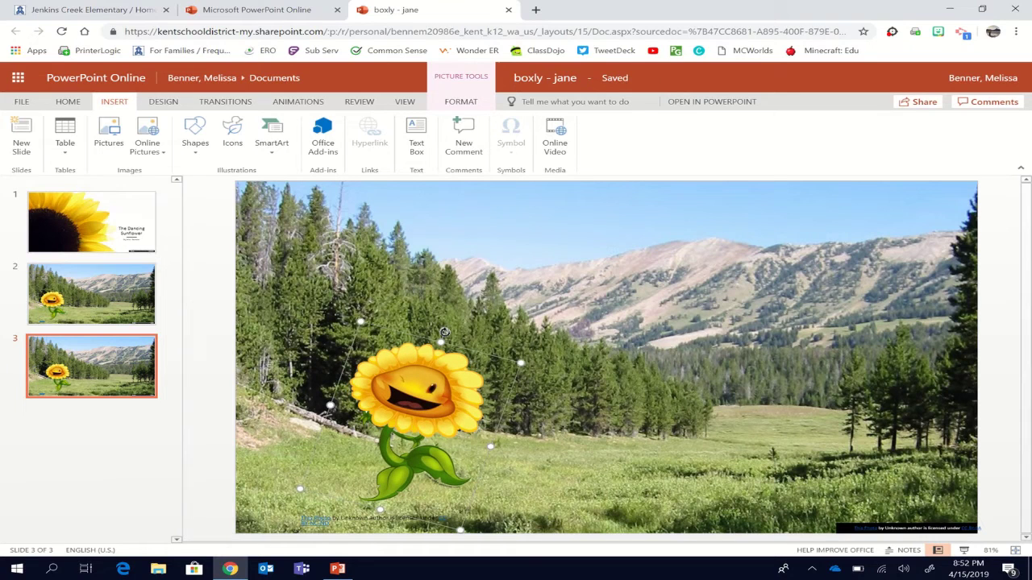
Duplicate slide 3 as slide 4, then shift its sunflower right and tilt it the opposite way.
left_click(140, 370)
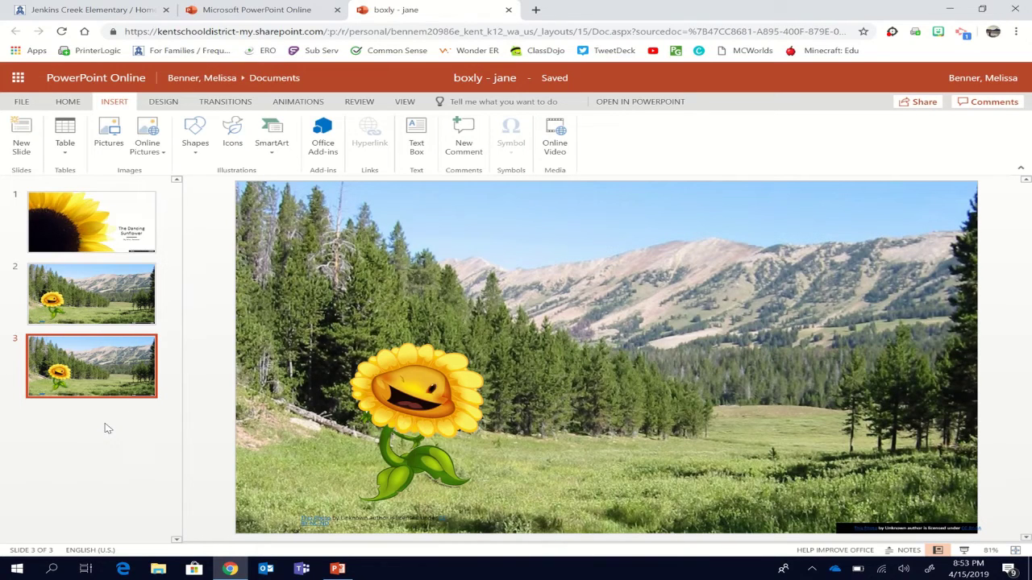
key("ctrl+d")
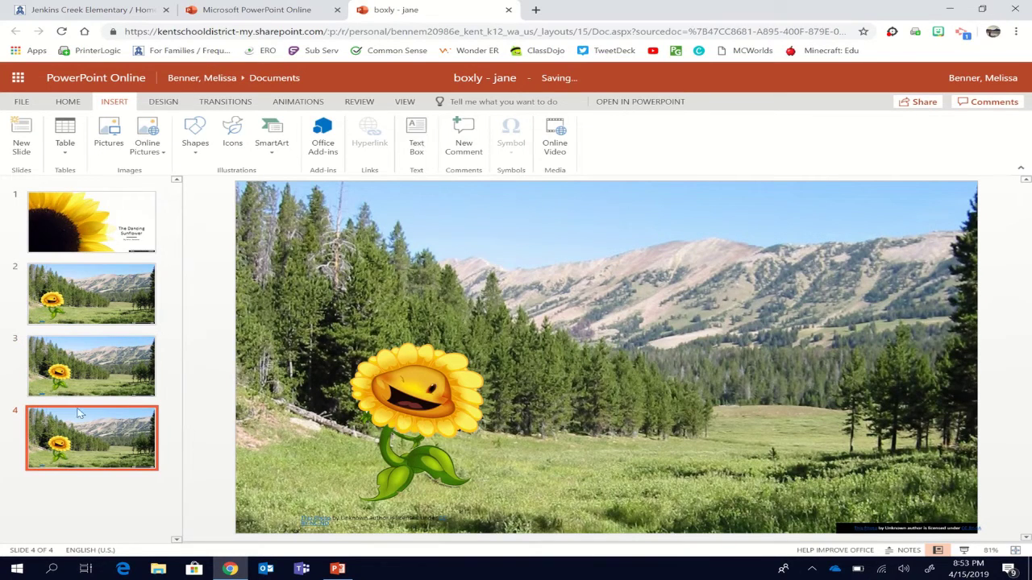
left_click(406, 409)
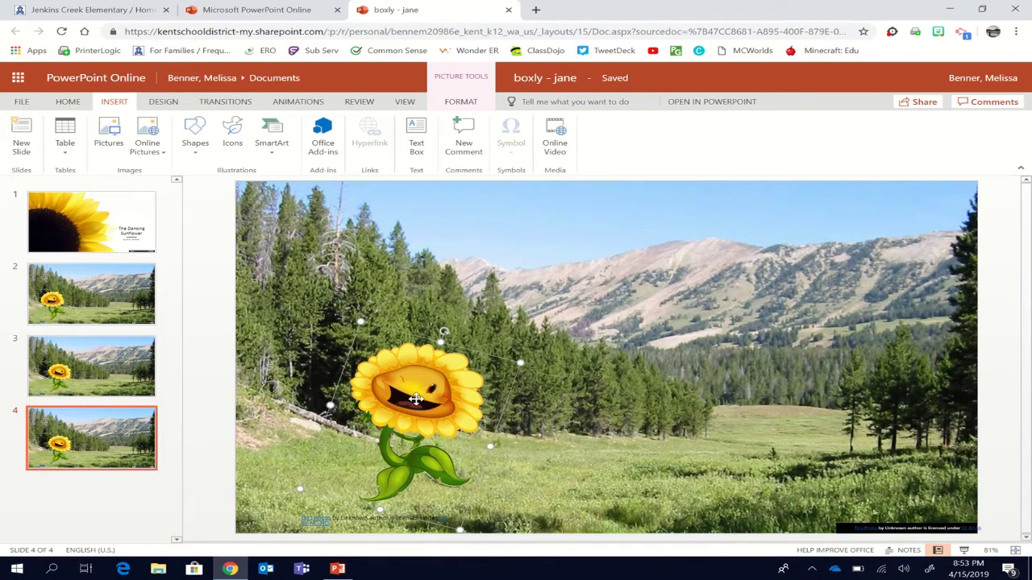
left_click_drag(415, 398, 455, 403)
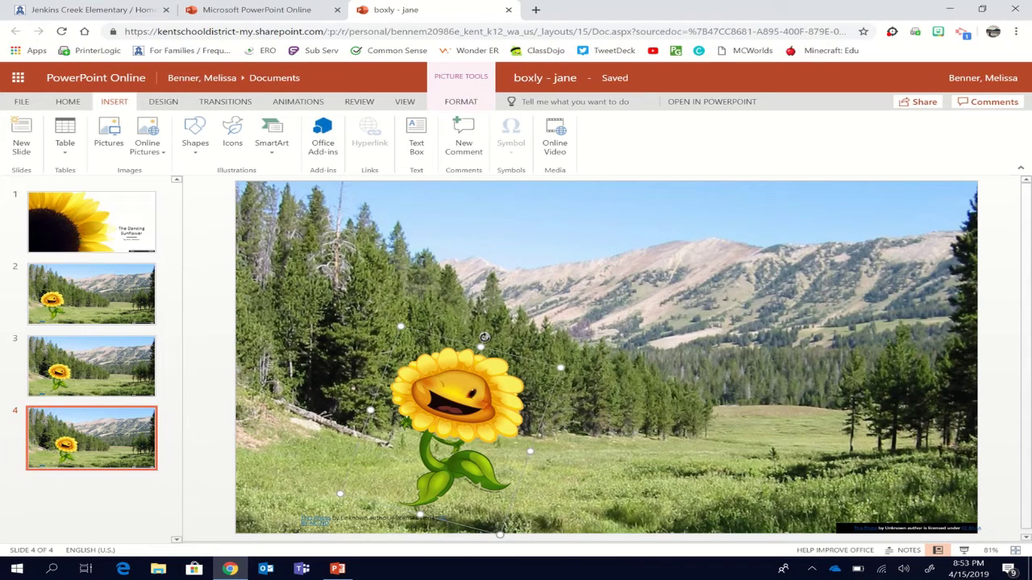
left_click_drag(484, 337, 431, 333)
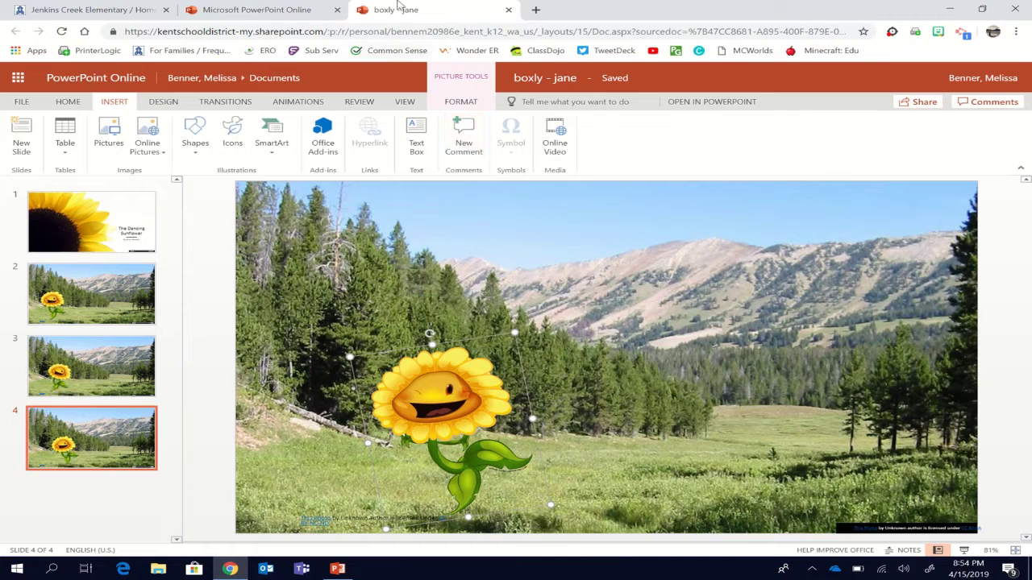
Pause the recording and scroll through the thumbnails of the 20-slide sunflower deck.
left_click(423, 16)
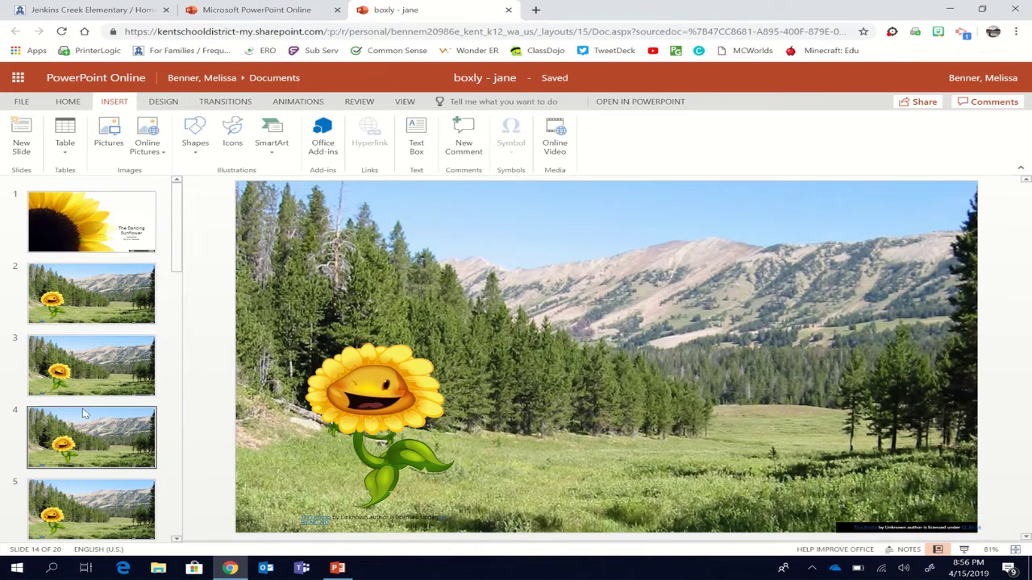
scroll(84, 413, "down", 3)
scroll(84, 413, "down", 5)
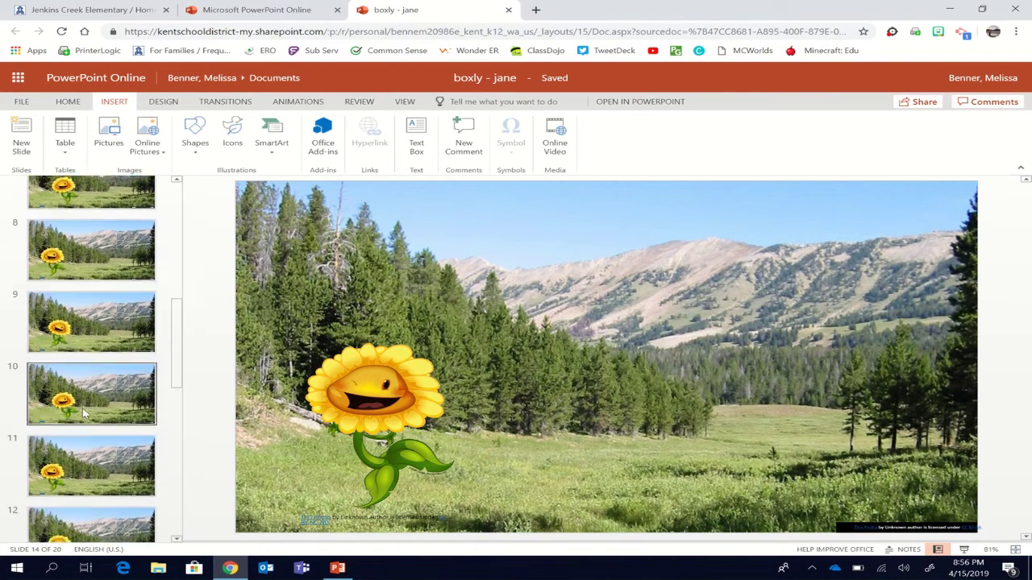
scroll(85, 414, "down", 5)
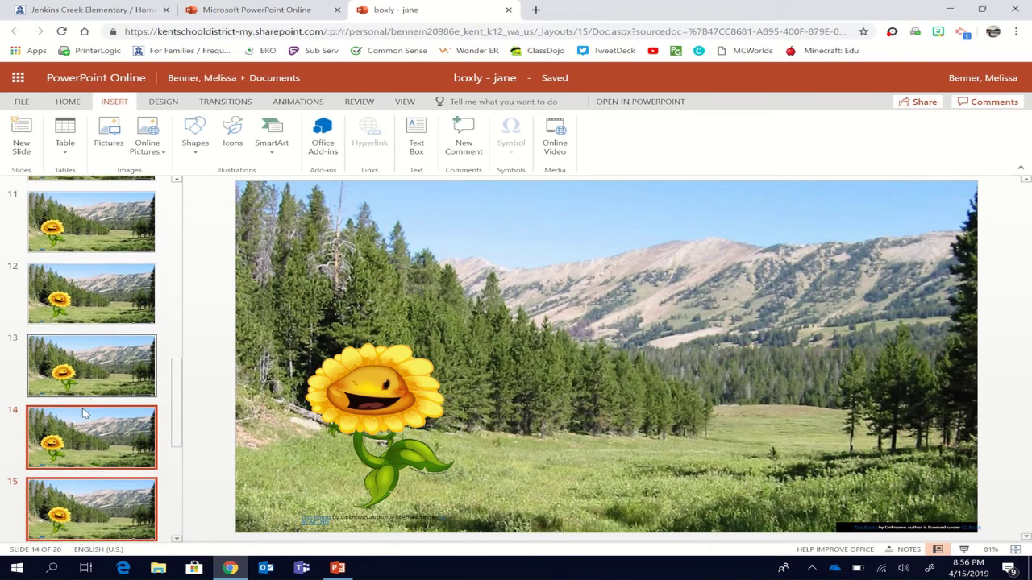
scroll(83, 411, "down", 1)
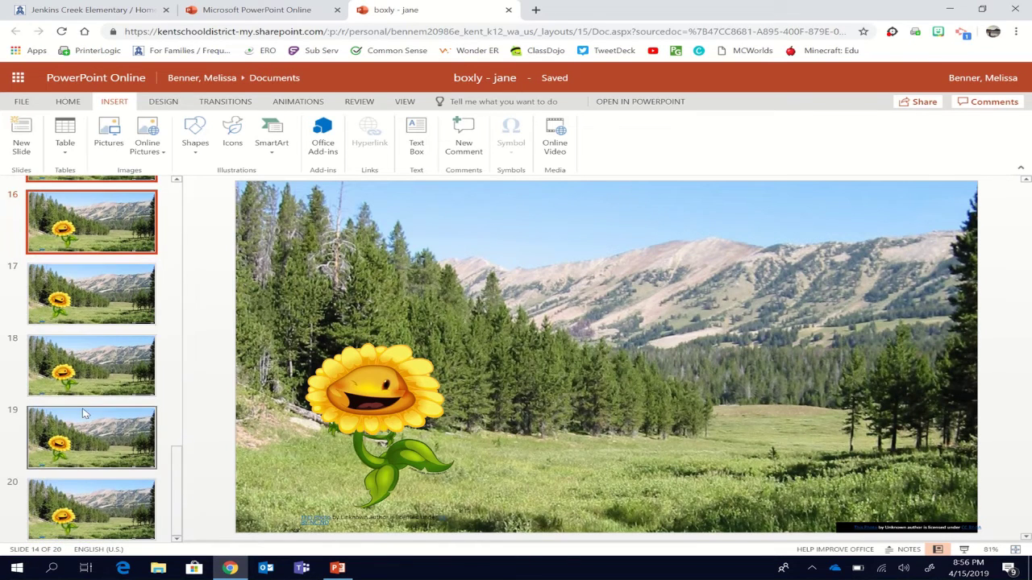
scroll(111, 275, "up", 8)
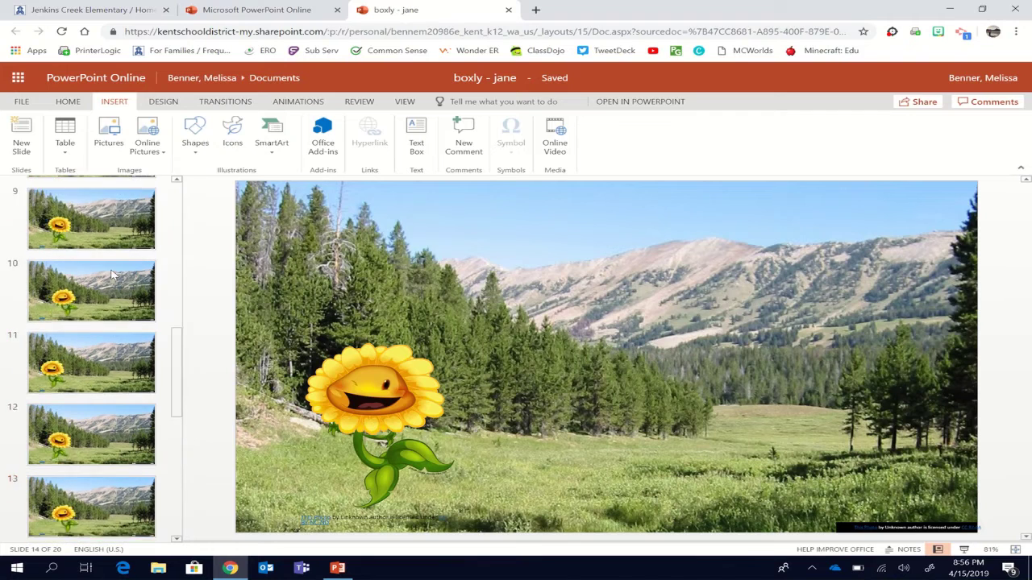
scroll(111, 275, "up", 6)
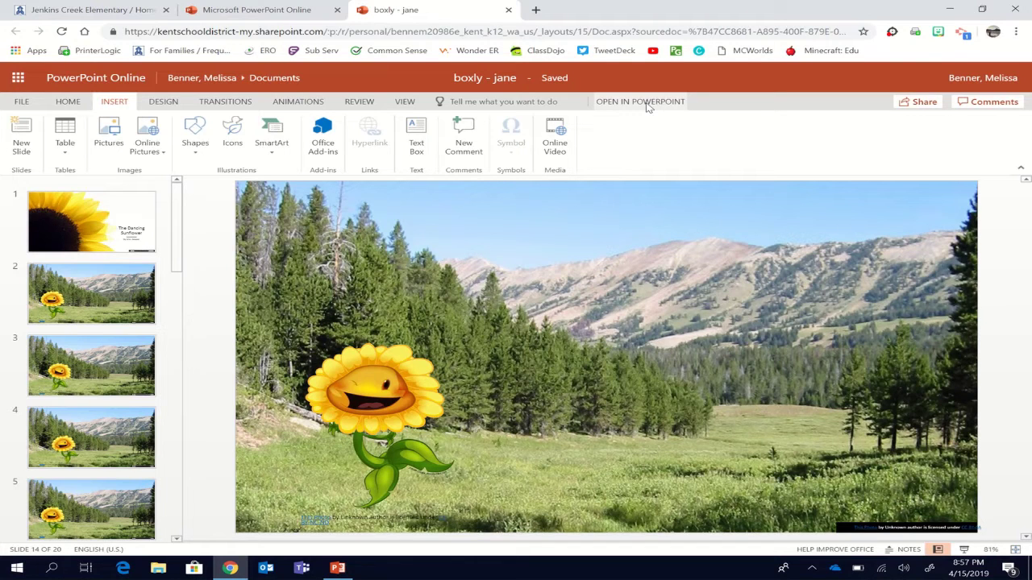
Open the deck in the desktop PowerPoint app, letting the browser launch it.
left_click(647, 104)
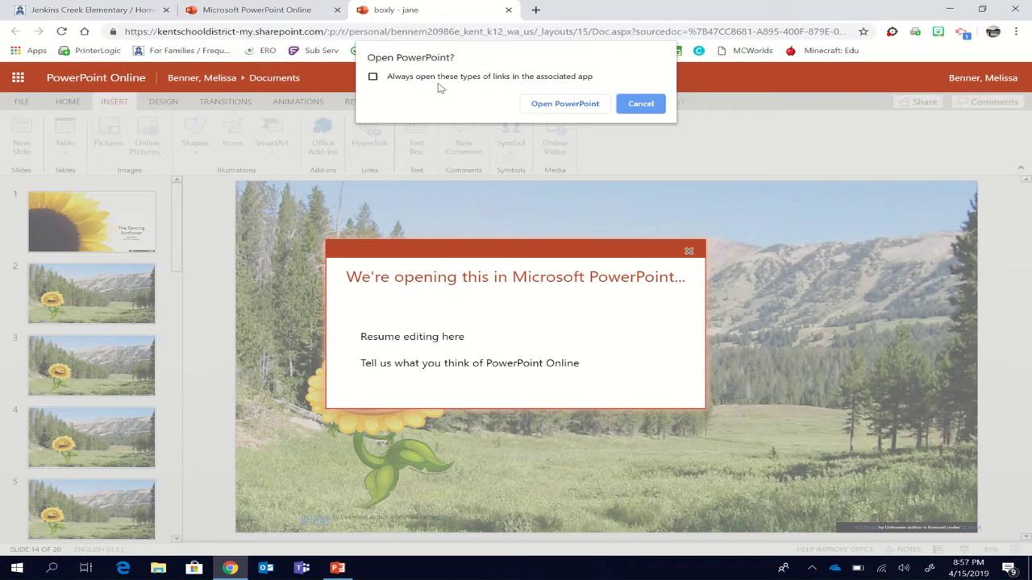
left_click(566, 104)
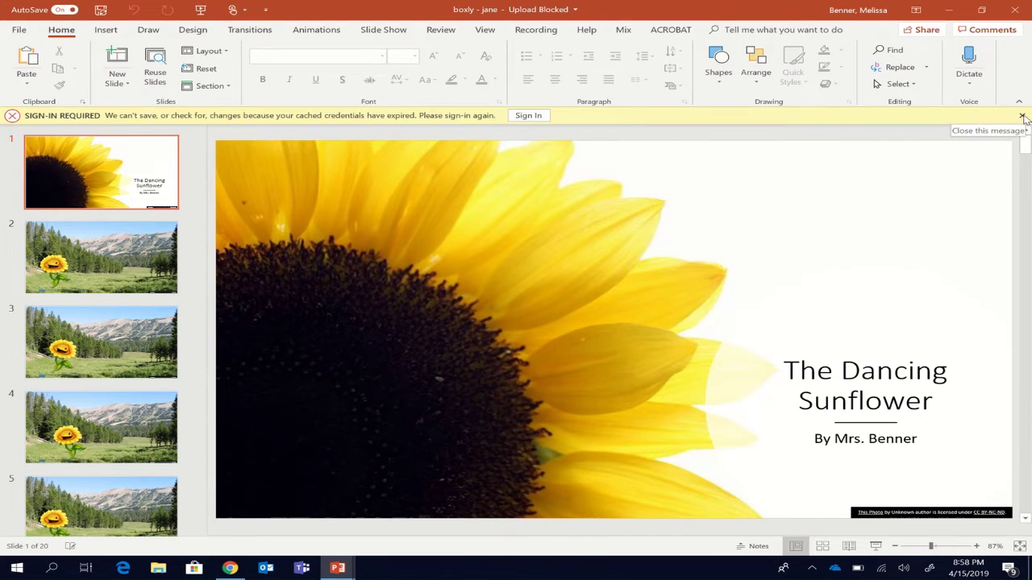
Dismiss the sign-in warning, select slide 1 and show its Transitions timing settings.
left_click(1023, 116)
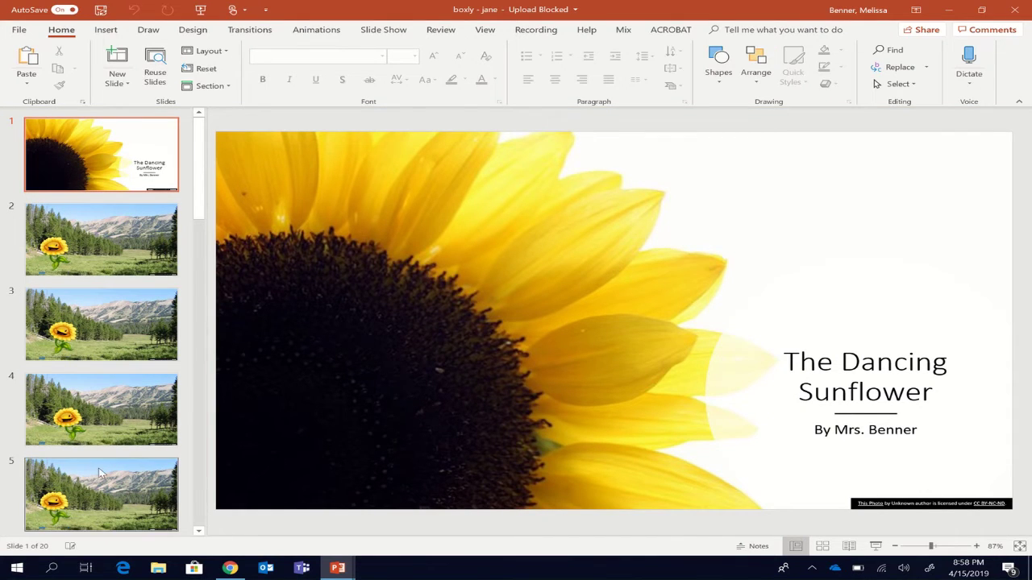
left_click(105, 168)
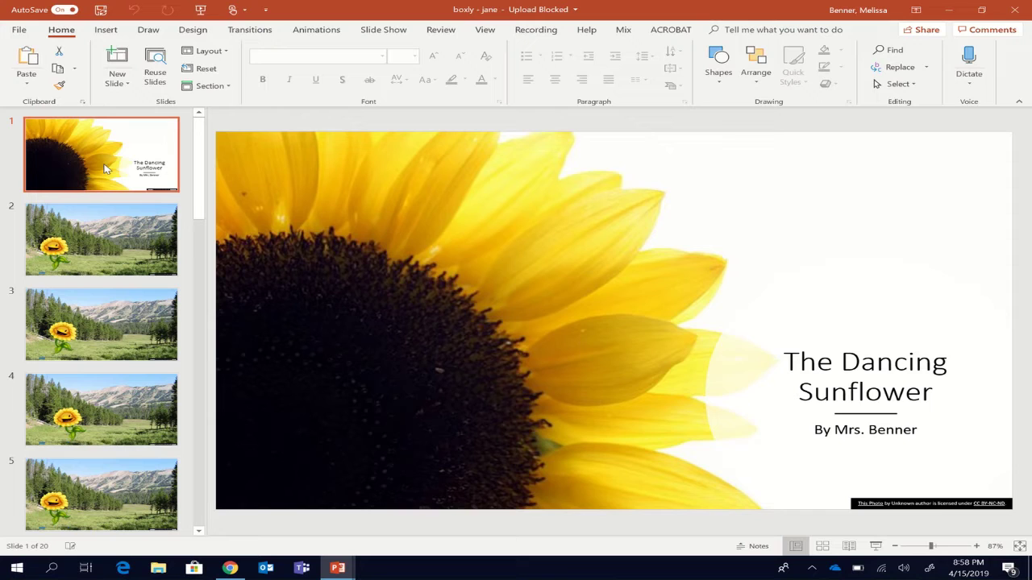
left_click(248, 32)
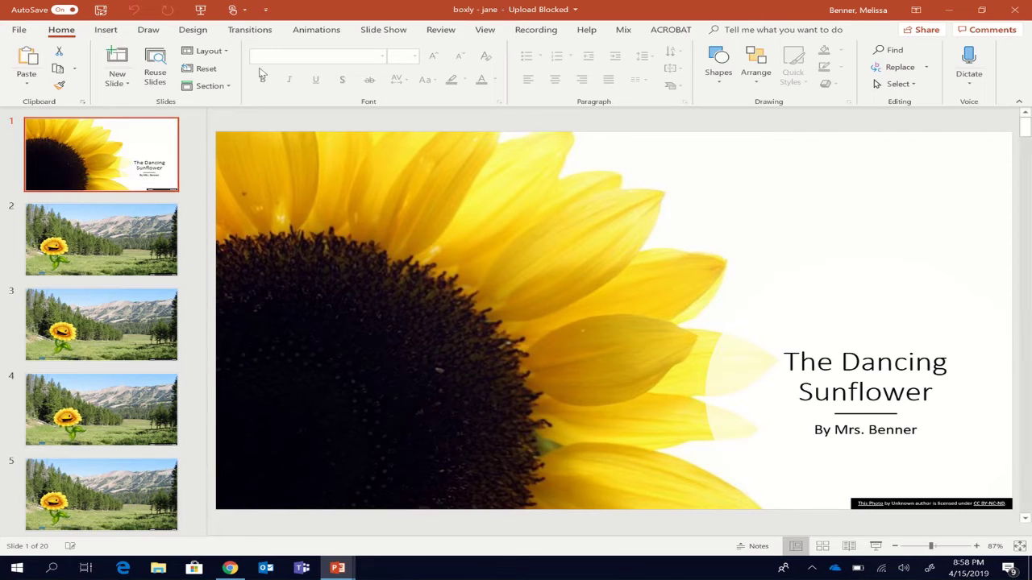
left_click(252, 31)
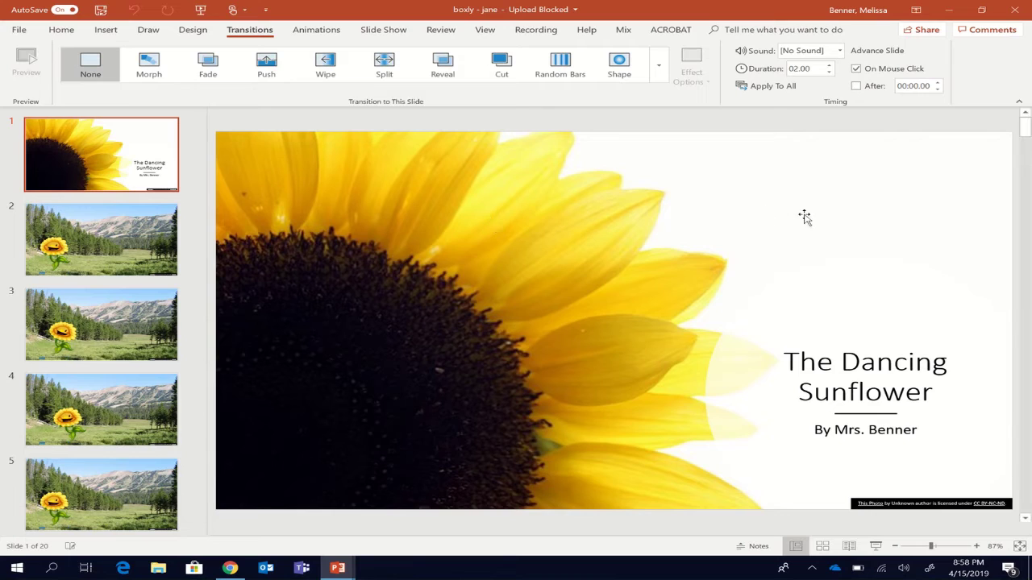
Set the title slide to advance After 00:01.00 instead of On Mouse Click.
left_click(856, 69)
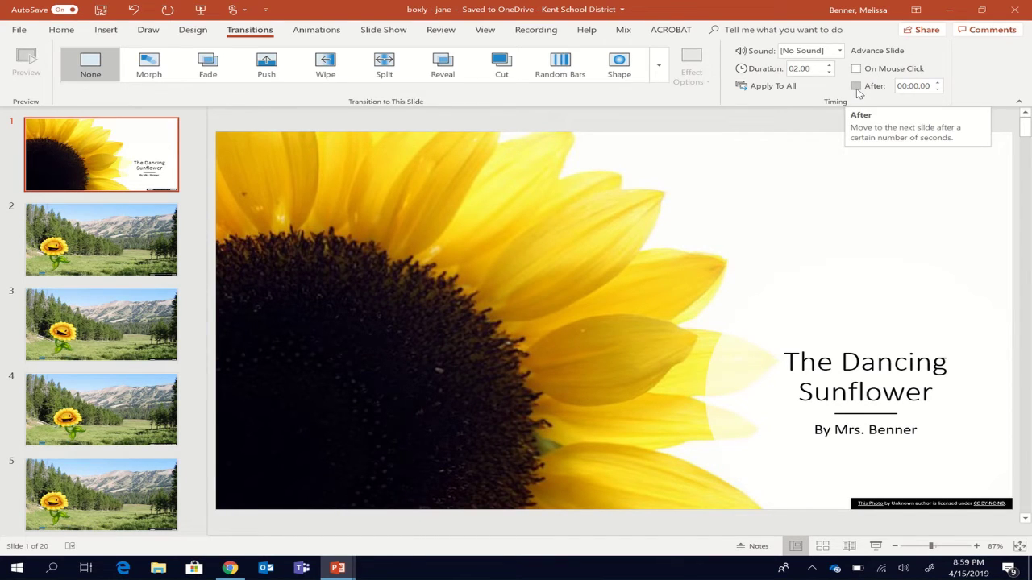
left_click(856, 87)
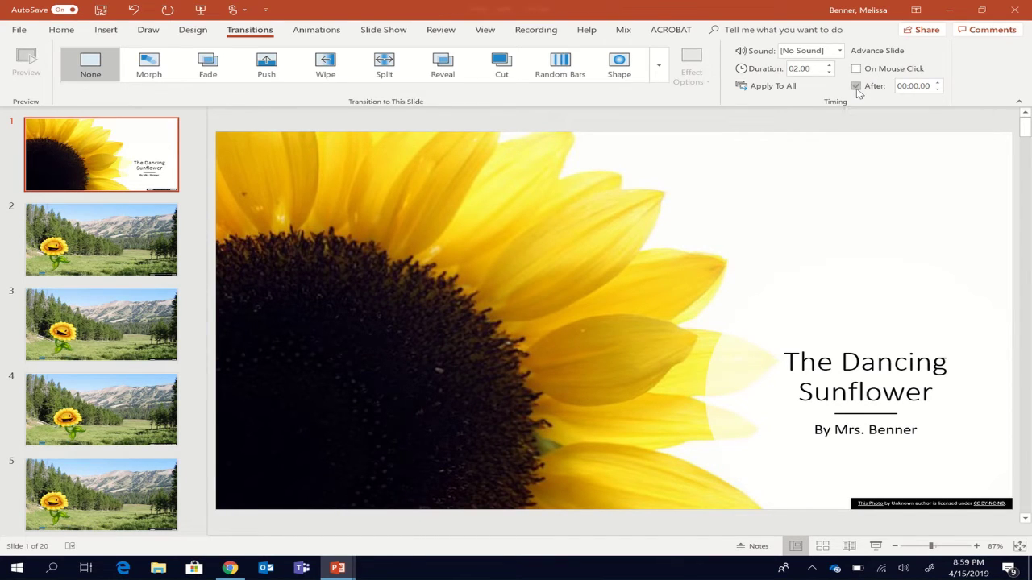
left_click(915, 85)
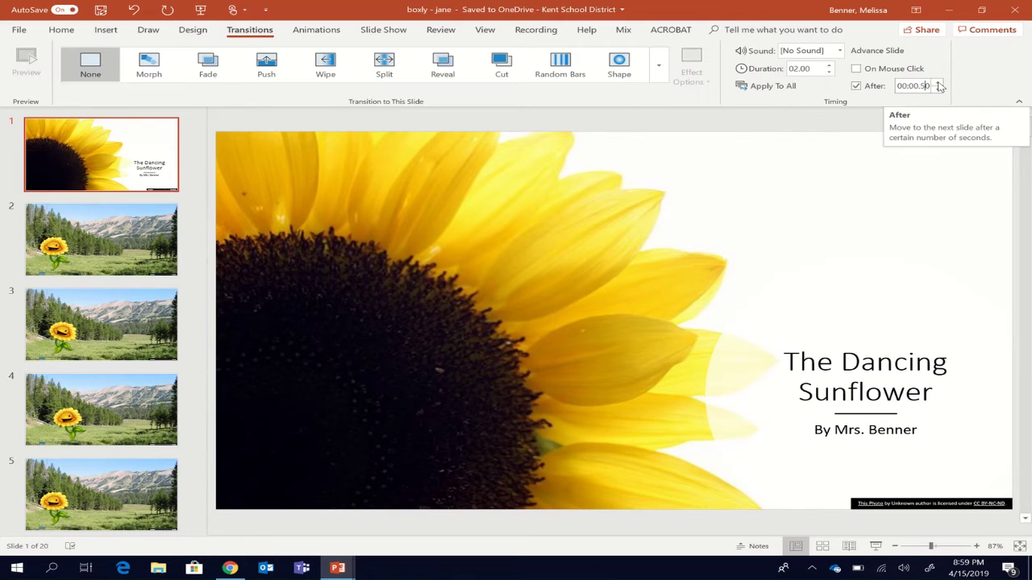
left_click(938, 82)
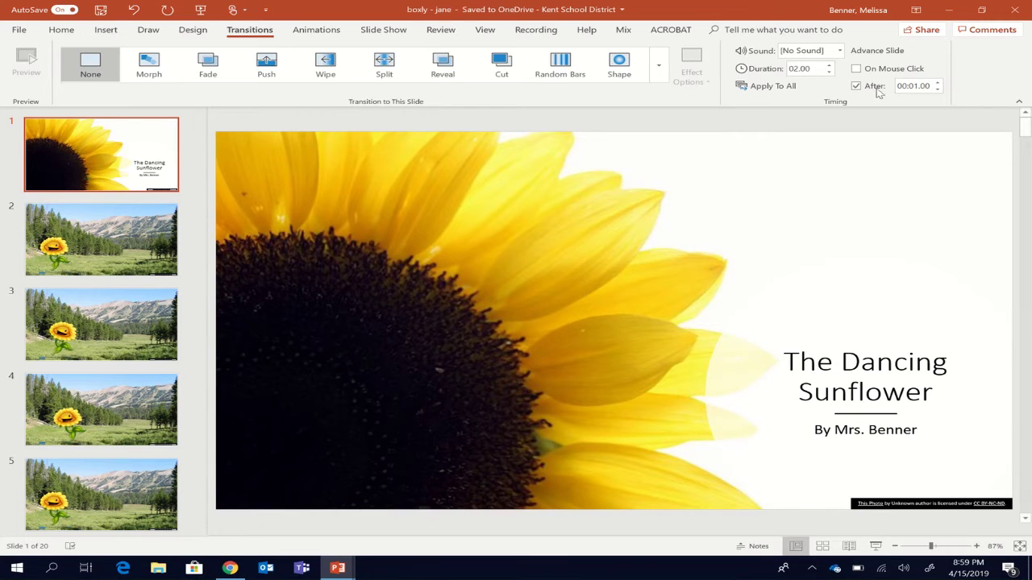
Make slide 2 advance automatically after 00:01.00 instead of on mouse click.
left_click(129, 236)
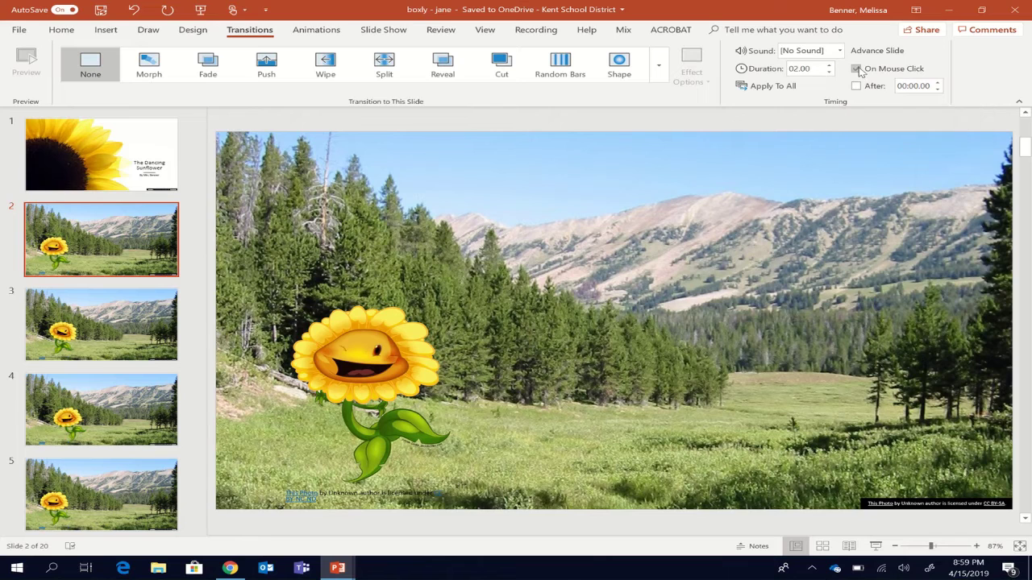
left_click(858, 71)
left_click(856, 86)
left_click(918, 89)
left_click(939, 83)
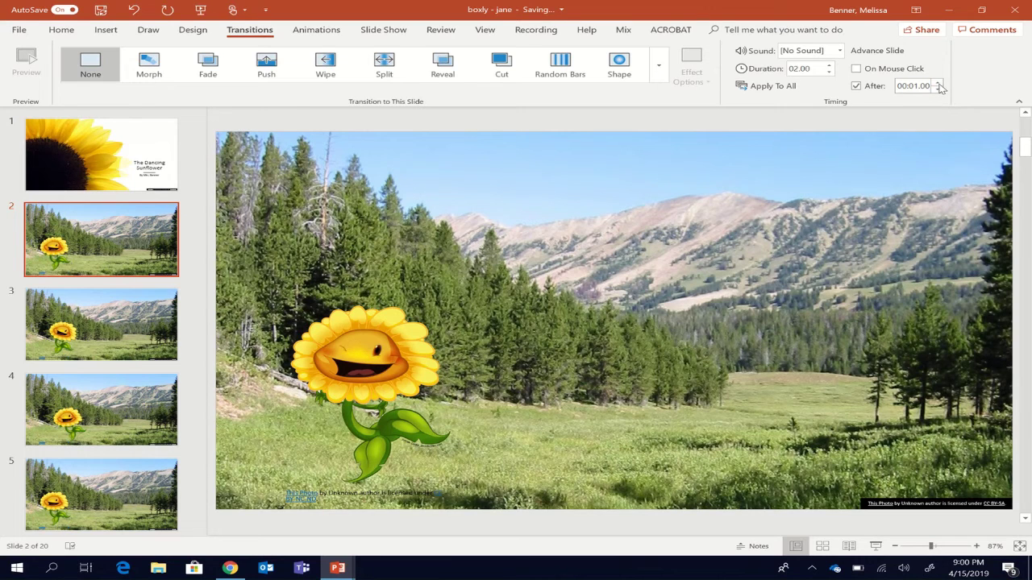
Switch slide 3 from On Mouse Click to timed After advance.
left_click(96, 323)
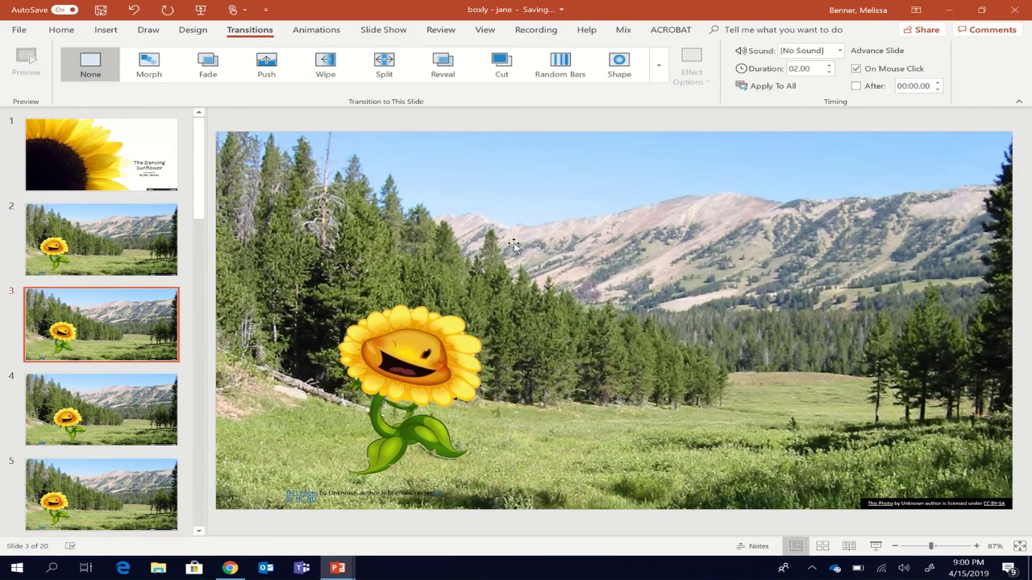
left_click(856, 69)
left_click(856, 85)
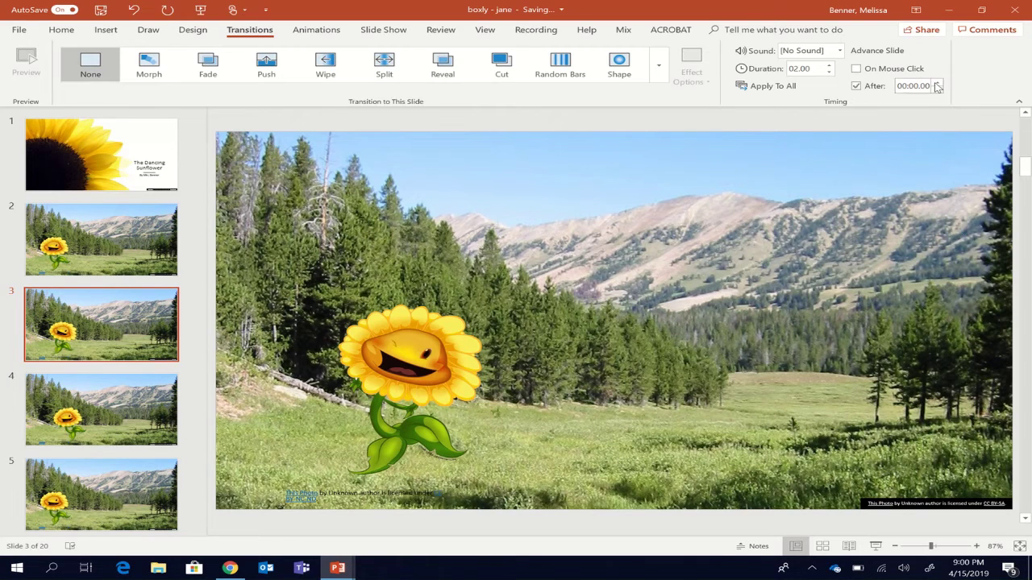
left_click(115, 424)
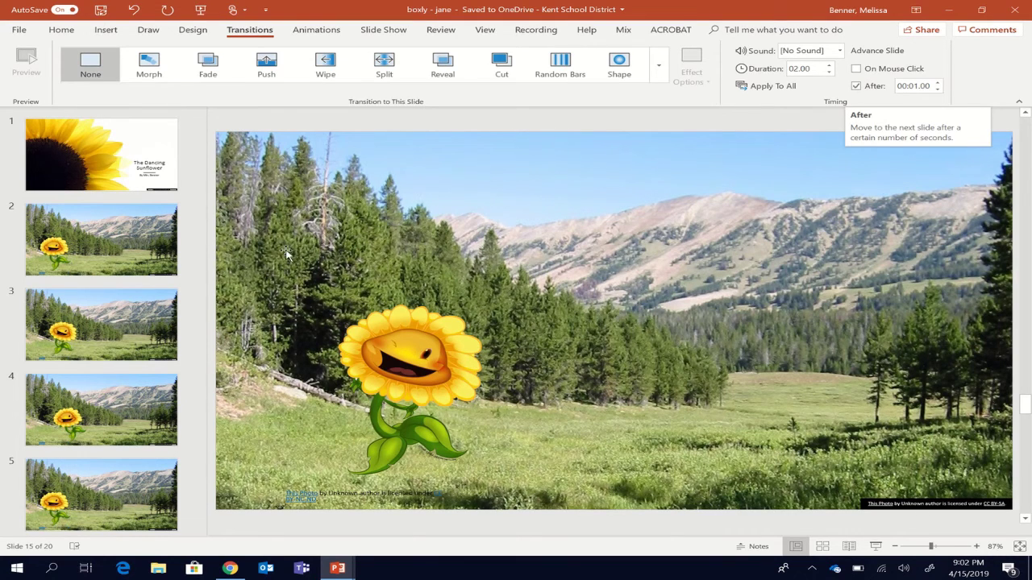
Return to the title slide and show the Slide Show options with Use Timings checked.
left_click(123, 156)
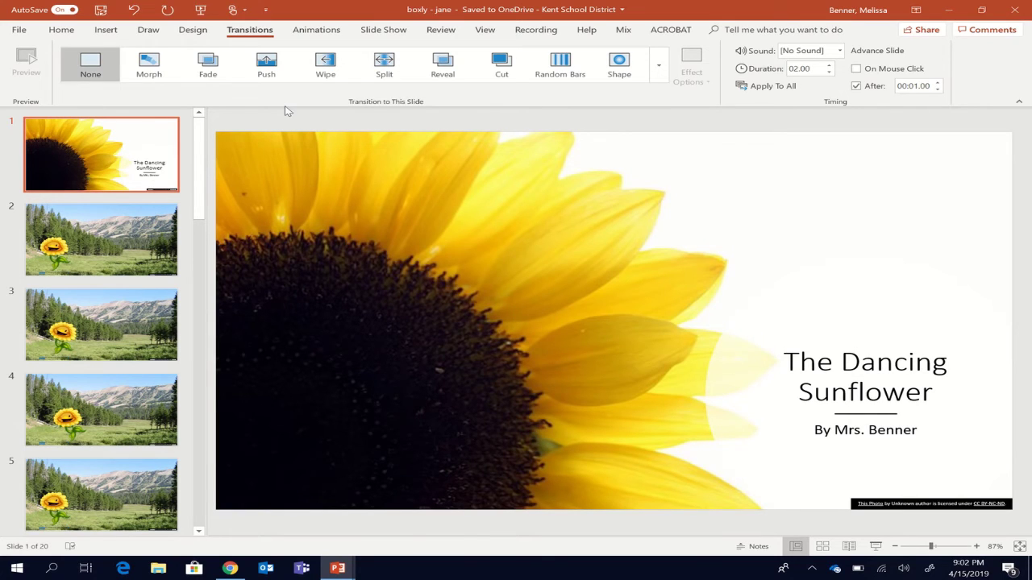
left_click(383, 32)
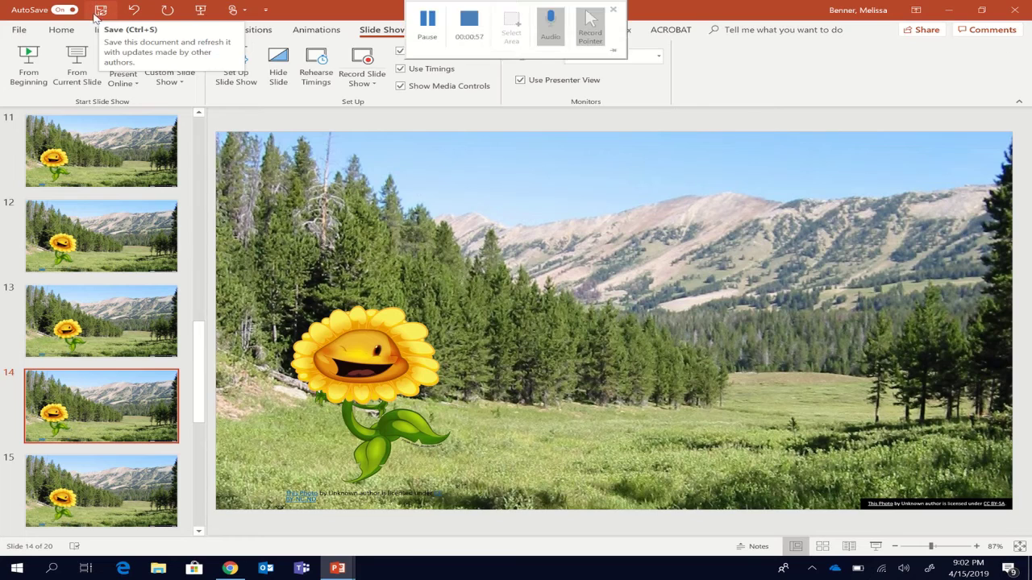
Save the deck and set the share link so people in Kent School District can view.
left_click(103, 15)
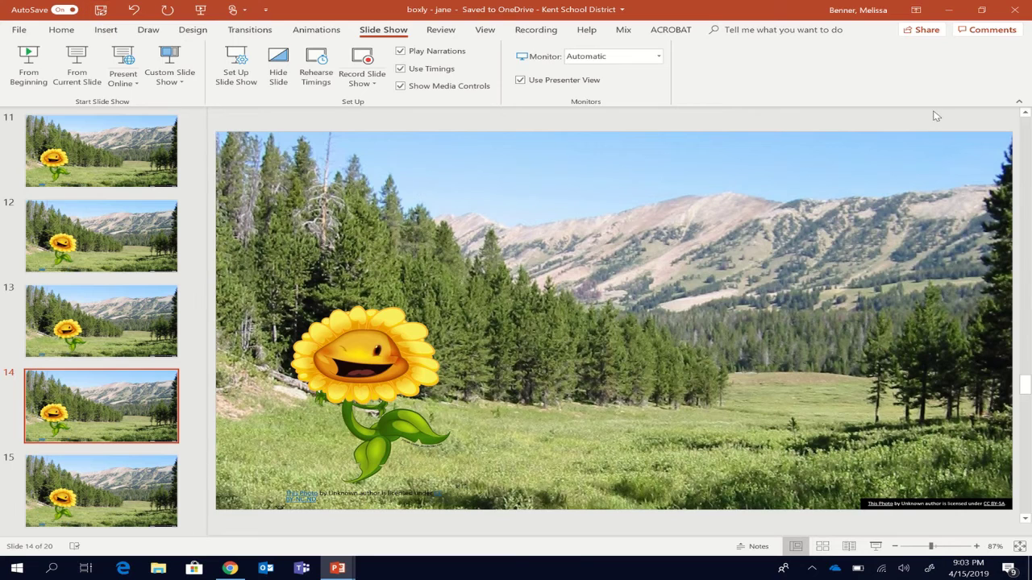
left_click(926, 30)
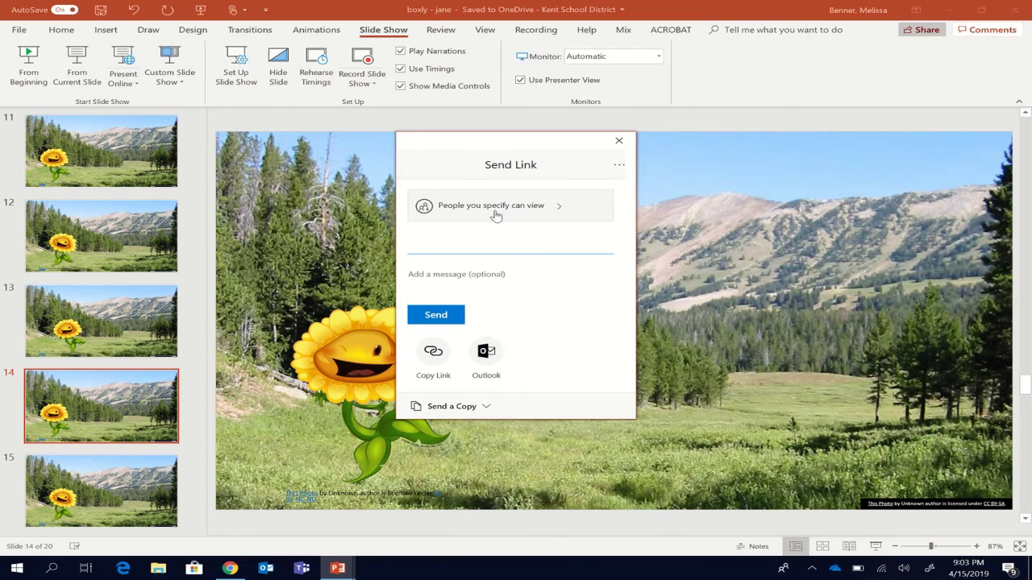
left_click(535, 212)
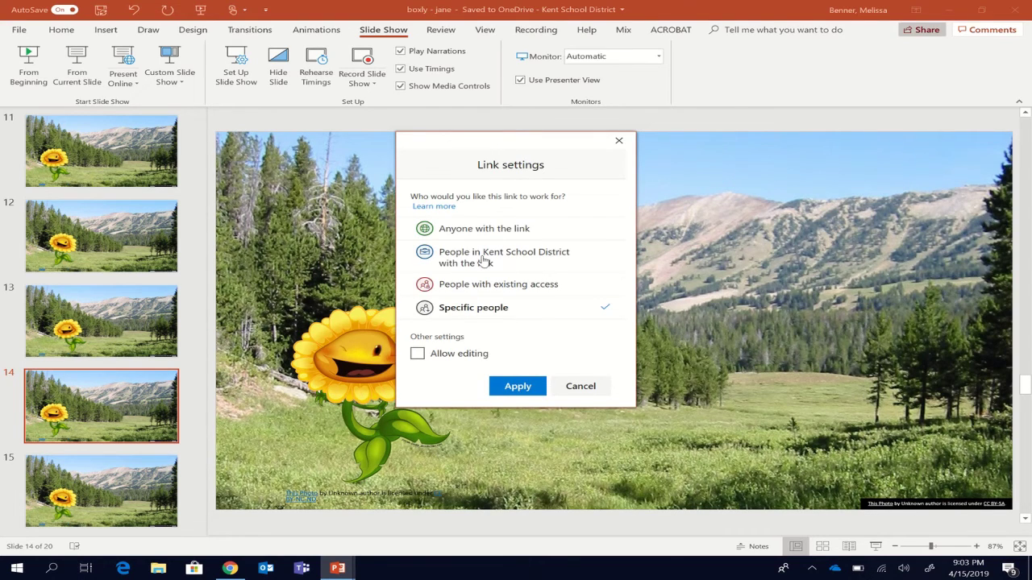
left_click(483, 260)
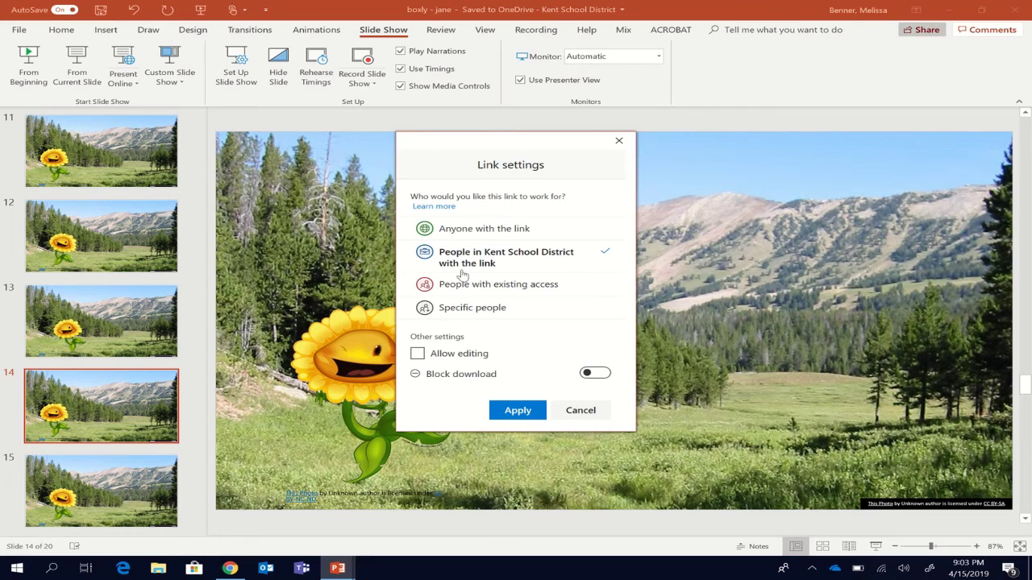
left_click(530, 418)
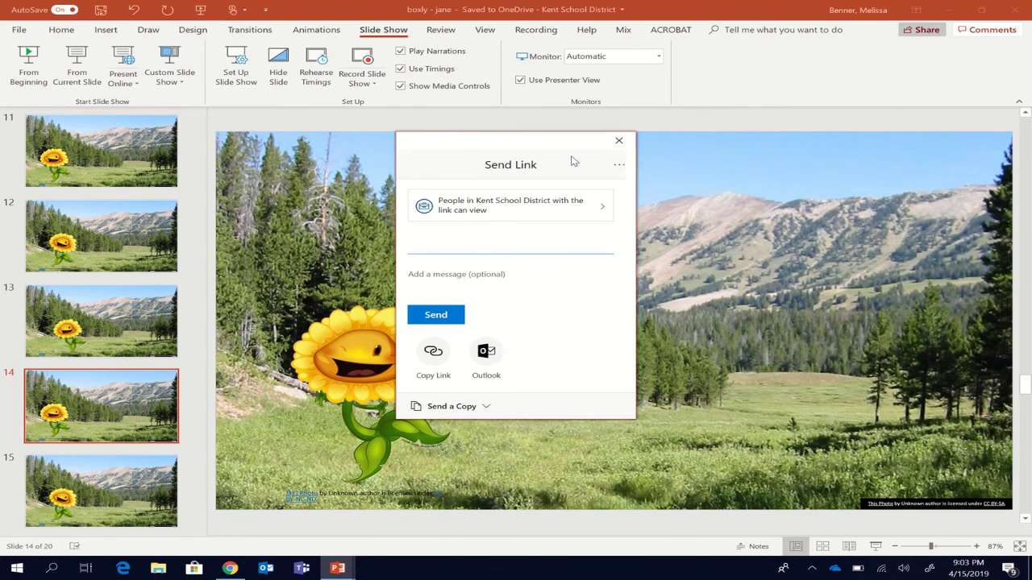
Add the teacher as the link recipient by entering her name and picking the suggestion.
type("Benner,")
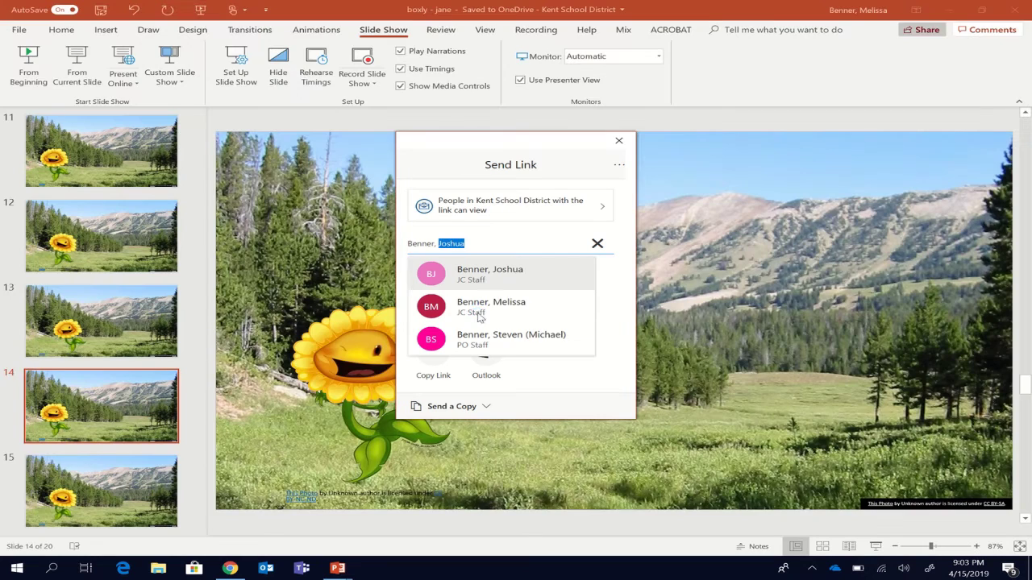
type("M")
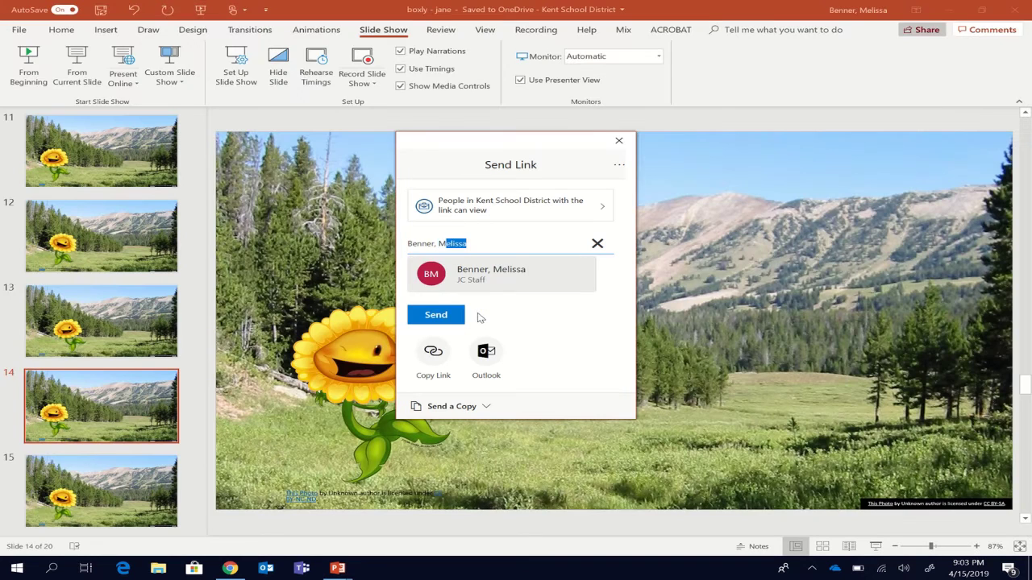
left_click(442, 275)
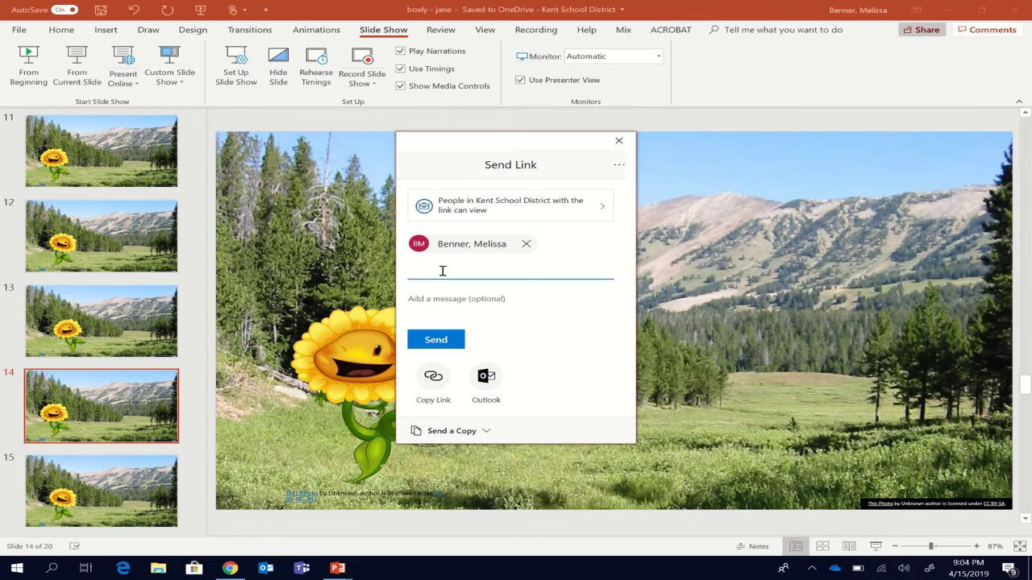
Write a message greeting the teacher: 'Here is my powerpoint movie called: the Dancing Sunflower.'.
left_click(421, 300)
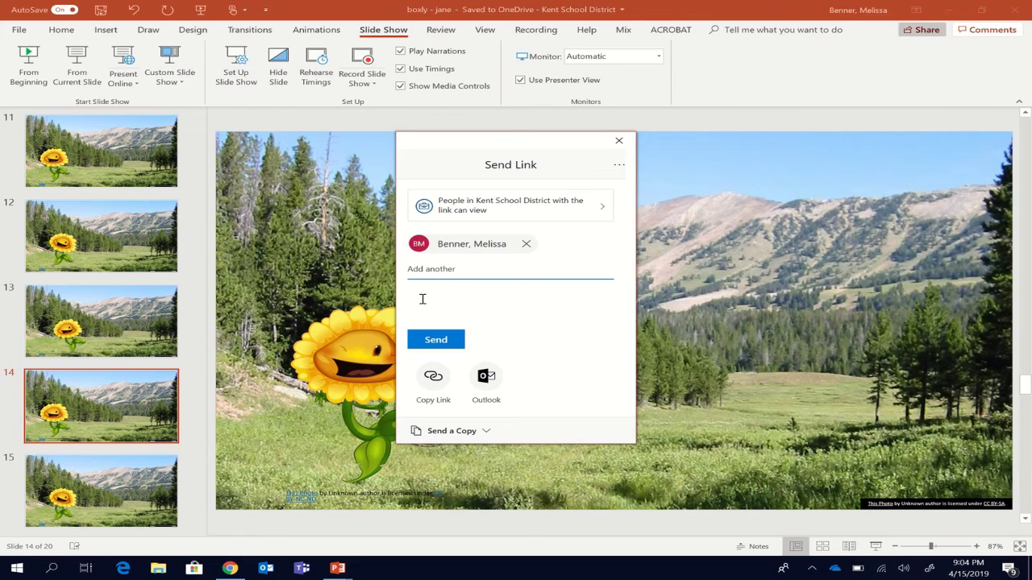
type("Hi Mrs. Benner,")
key("Return")
key("Return")
type("Here is my")
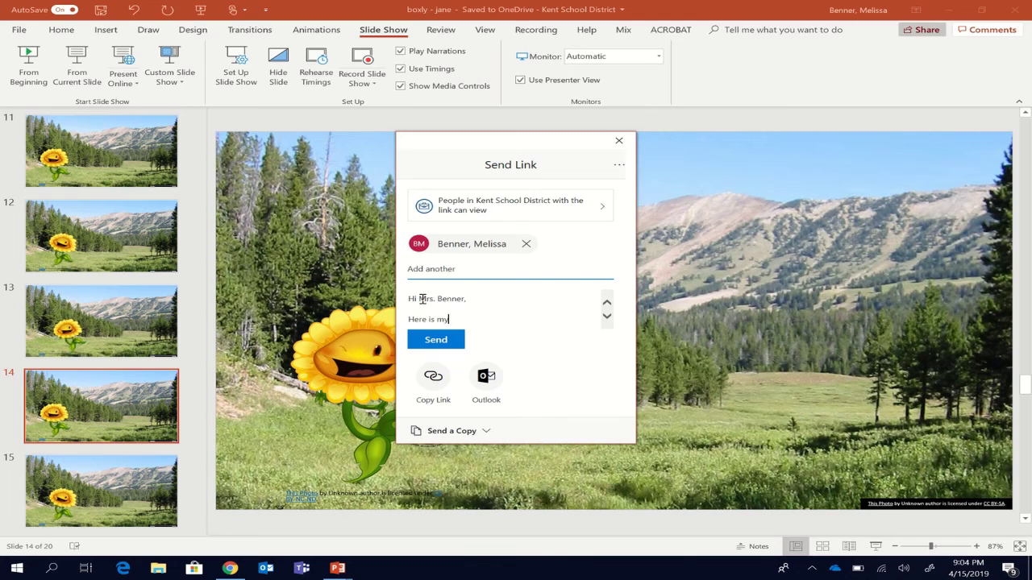
type(" powerpoint movie called: the Danci")
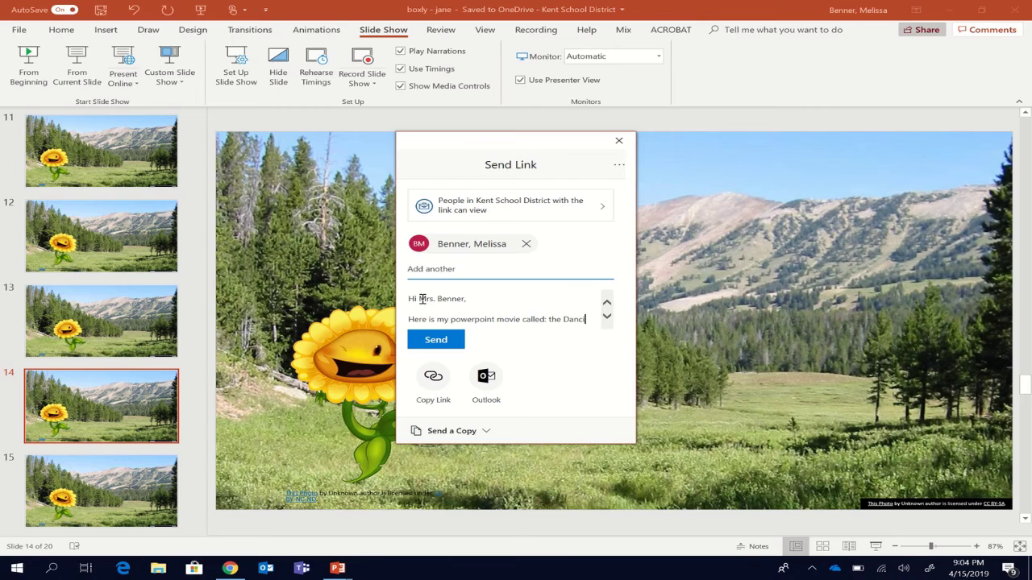
type("ng Su")
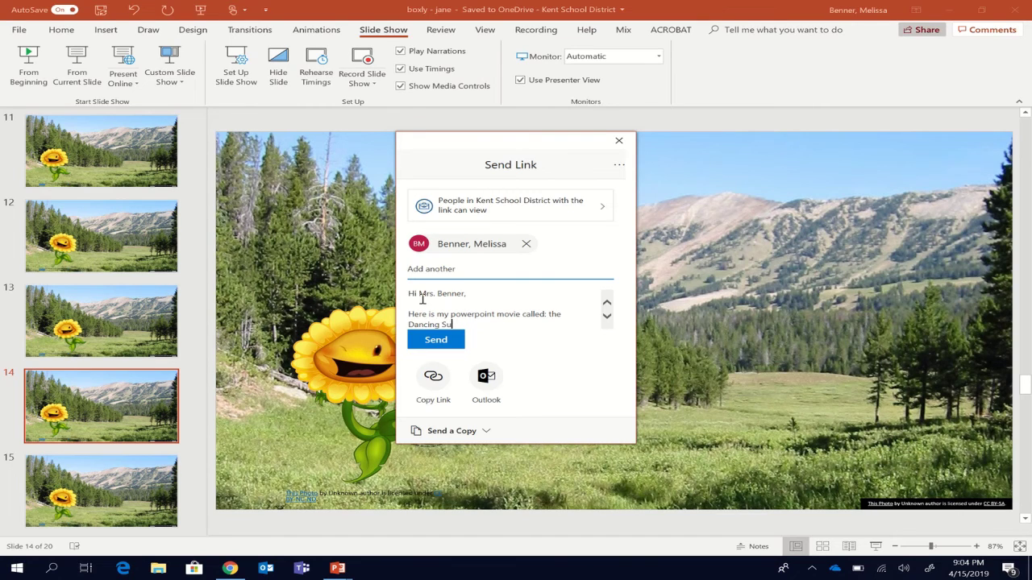
type("nflower.")
key("Return")
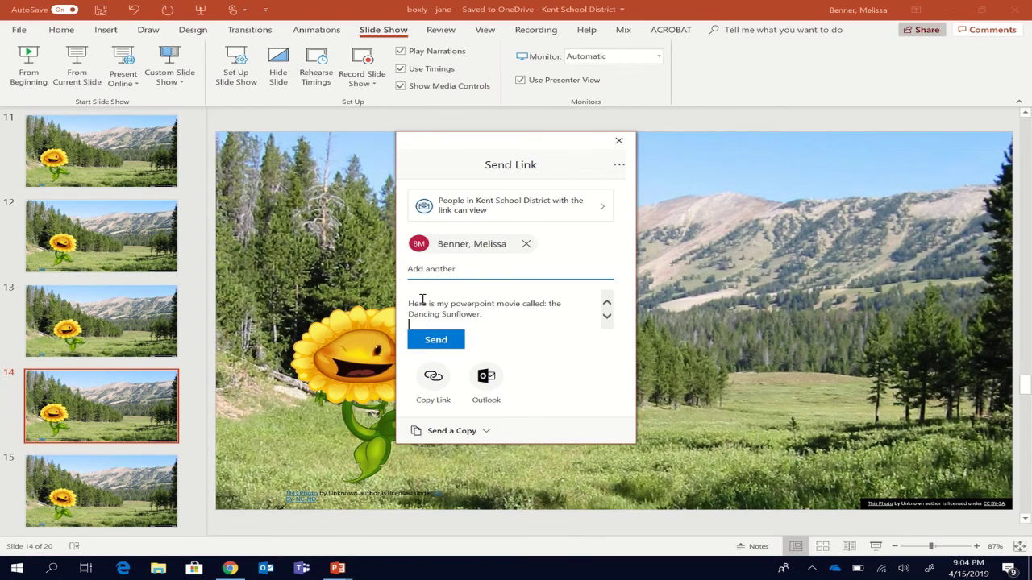
key("Return")
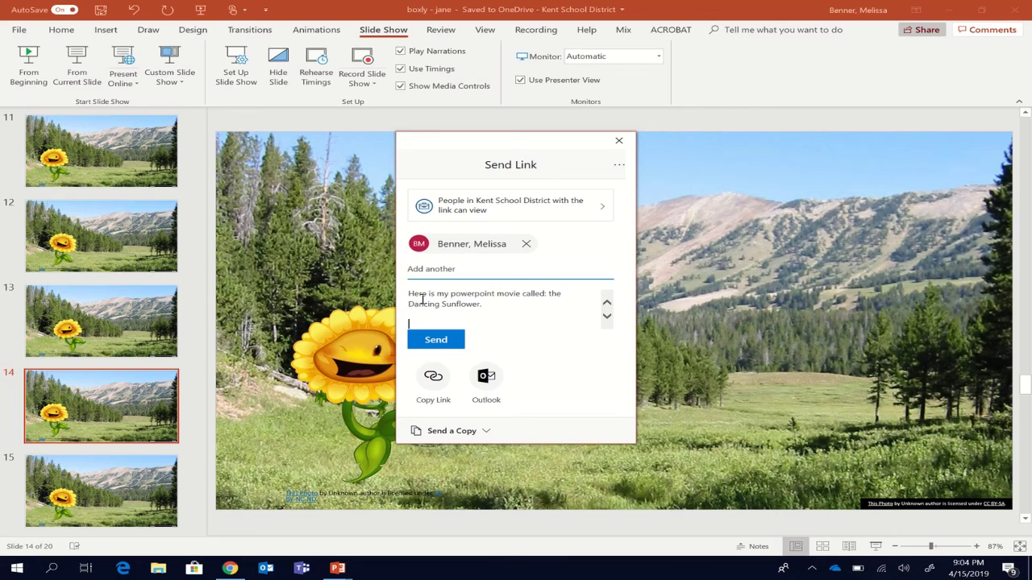
type("me")
Send the view-only link to the teacher and wait for the sent confirmation.
left_click(450, 340)
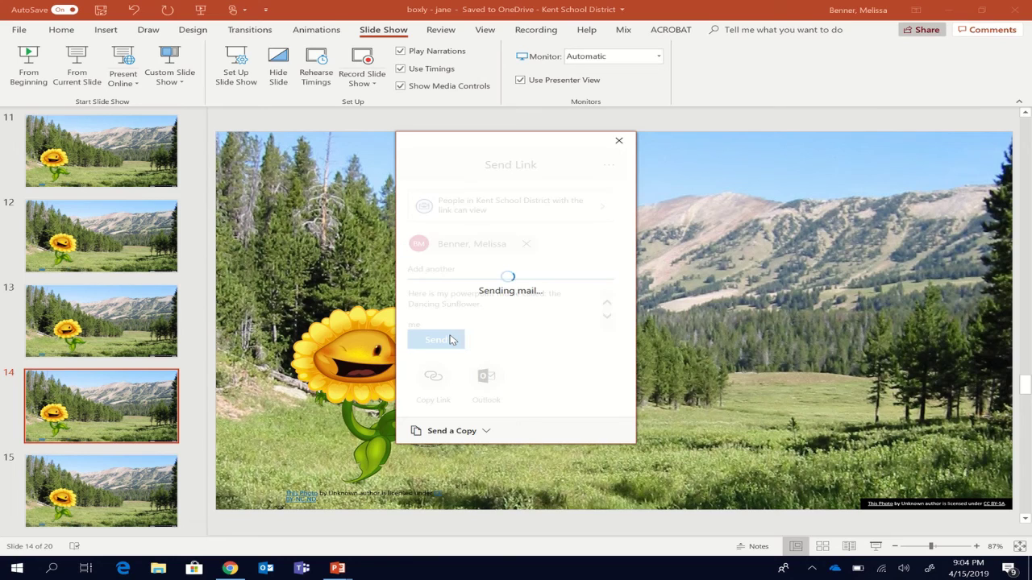